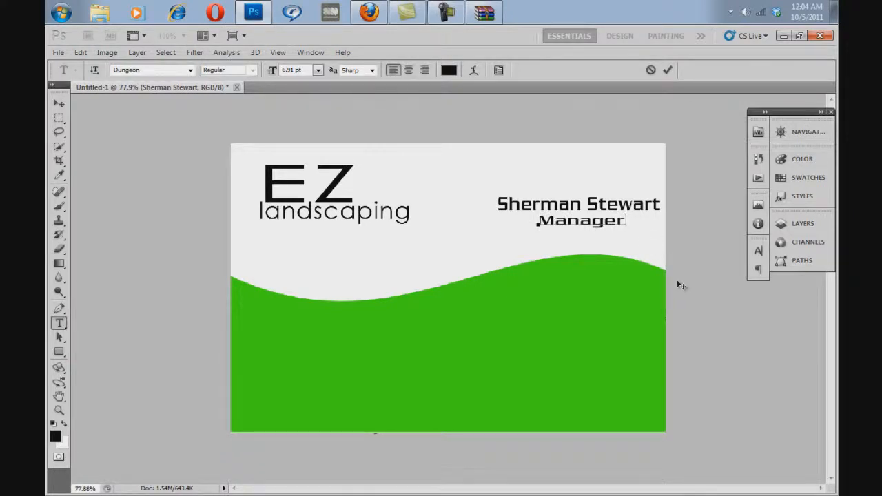
Step: Scale the Manager title to about 8.37 pt just beneath the name and colour it red
drag(628, 230, 629, 234)
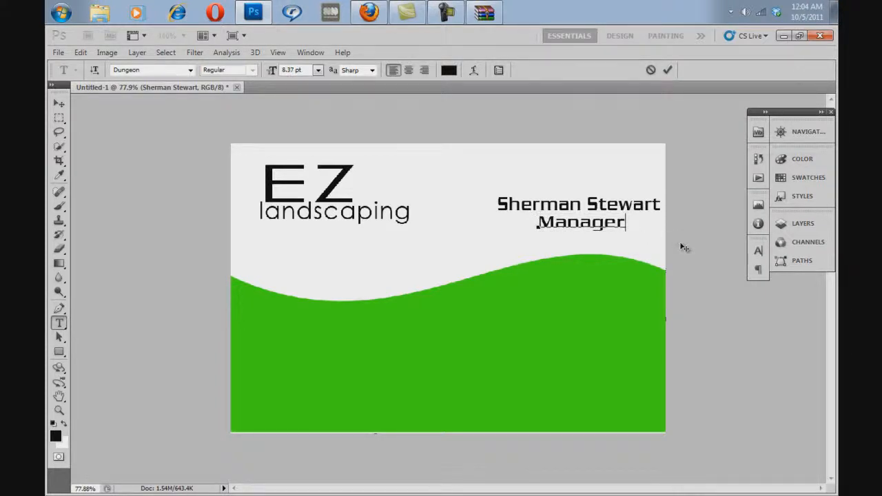
drag(680, 244, 677, 239)
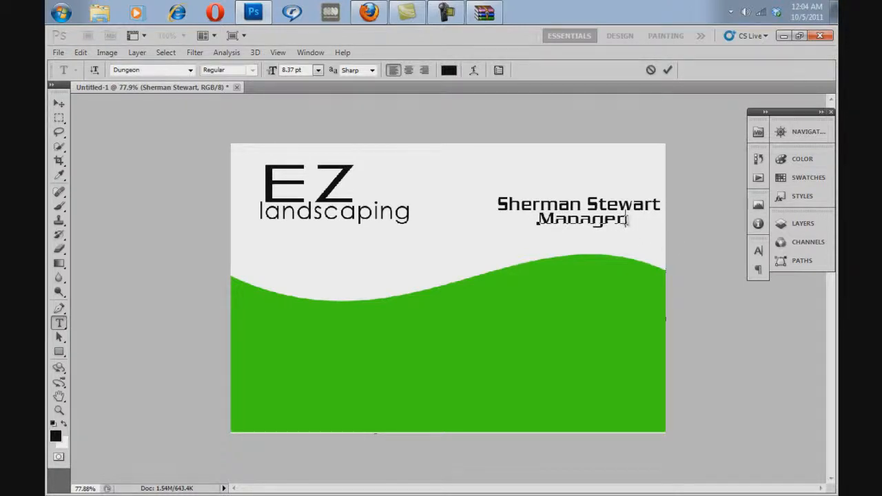
drag(626, 221, 548, 229)
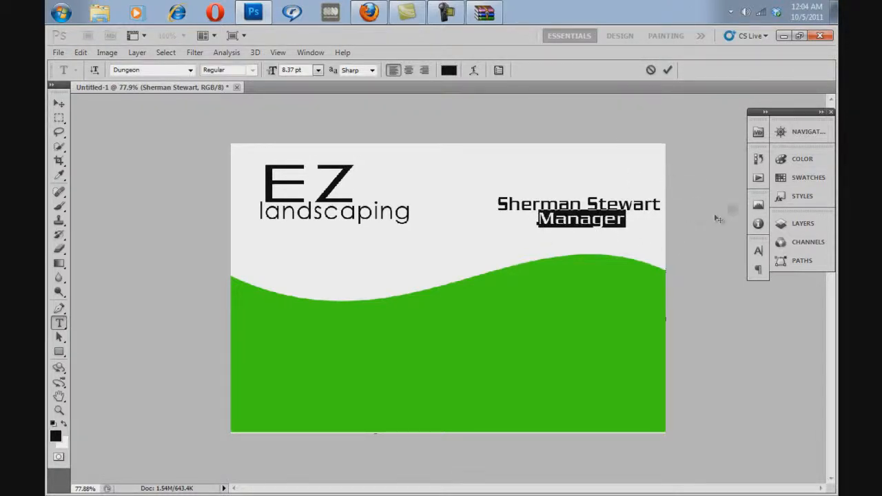
click(800, 159)
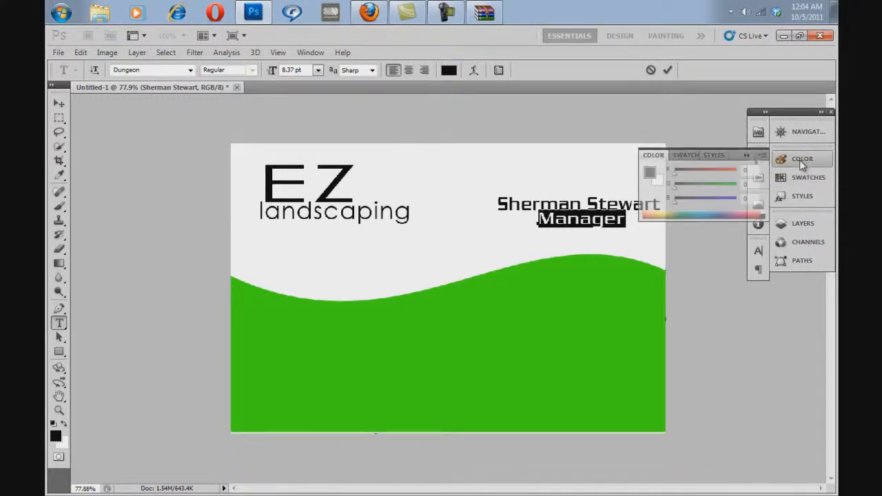
click(690, 155)
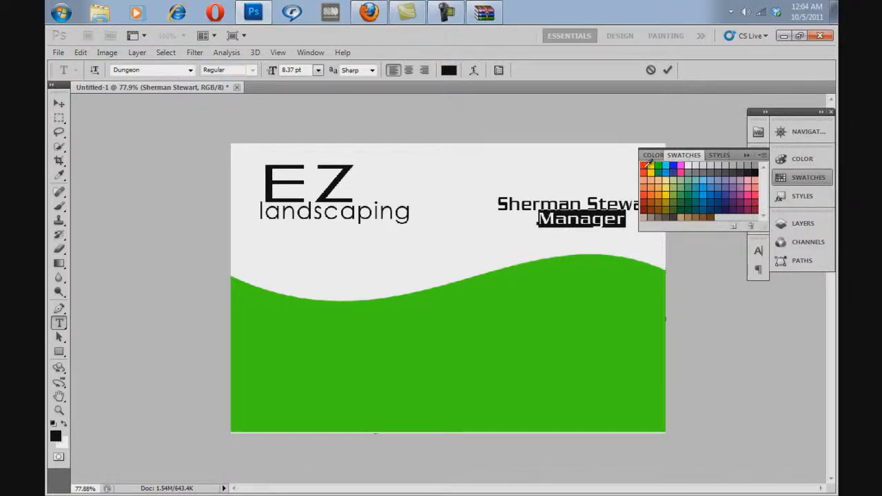
click(645, 165)
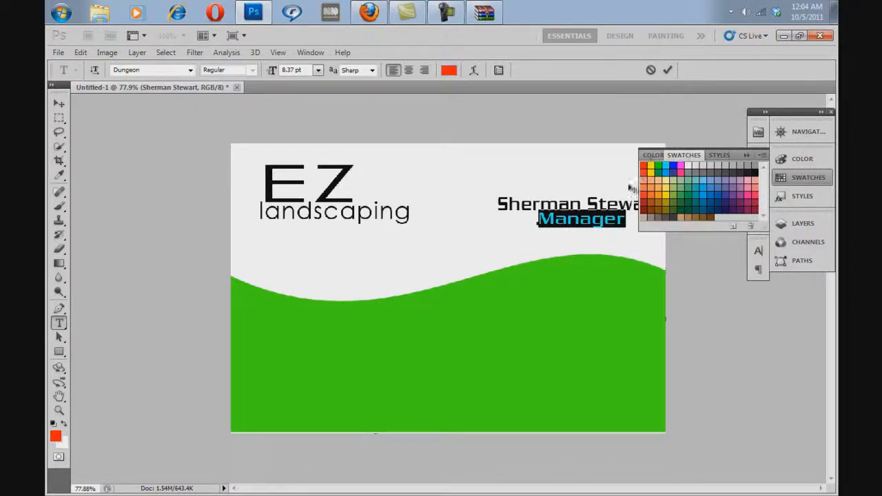
click(612, 220)
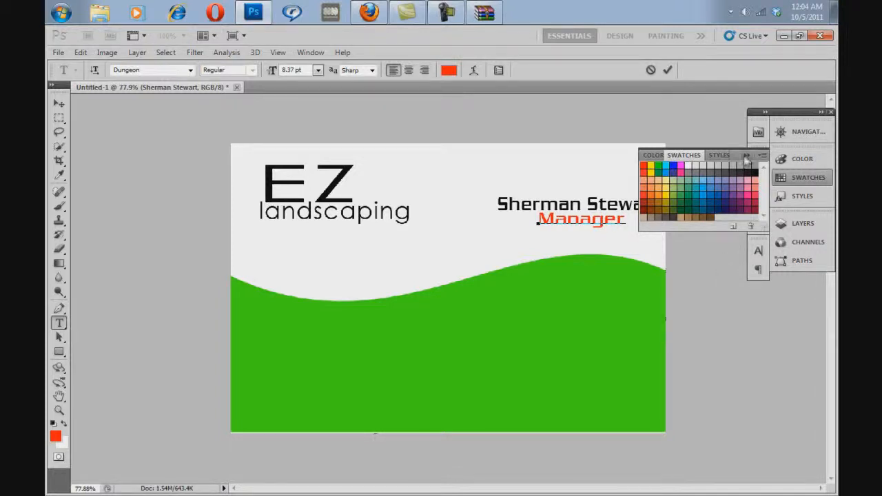
click(745, 155)
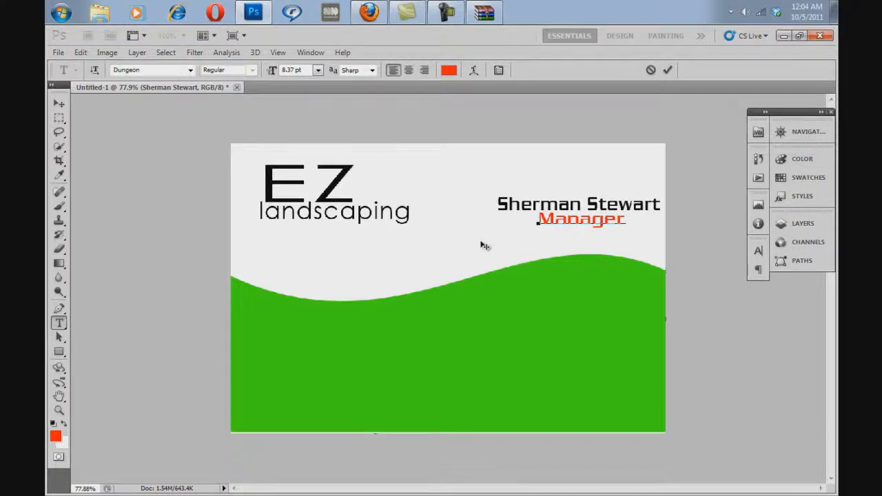
Step: Add an 11 pt text layer reading "Services" in the upper middle of the green area
click(59, 337)
click(59, 322)
click(461, 304)
text(S)
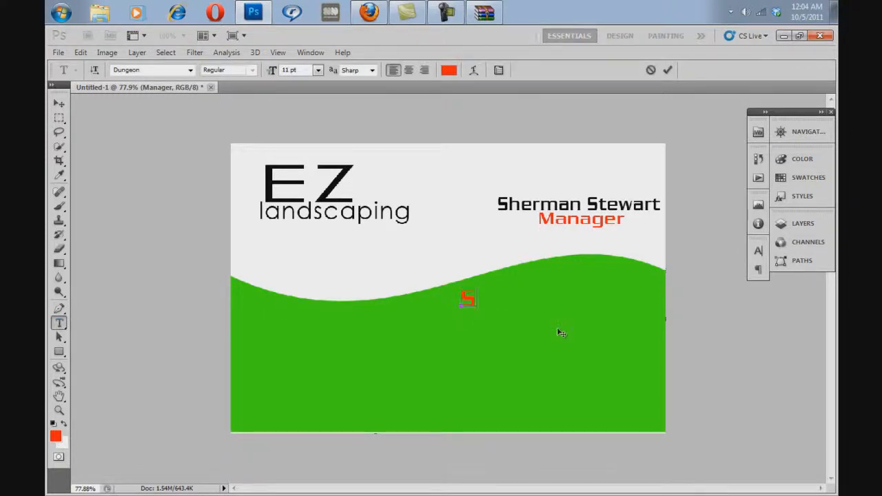
text(ervices)
mouse_move(611, 331)
mouse_down()
mouse_move(652, 325)
mouse_move(597, 334)
mouse_up()
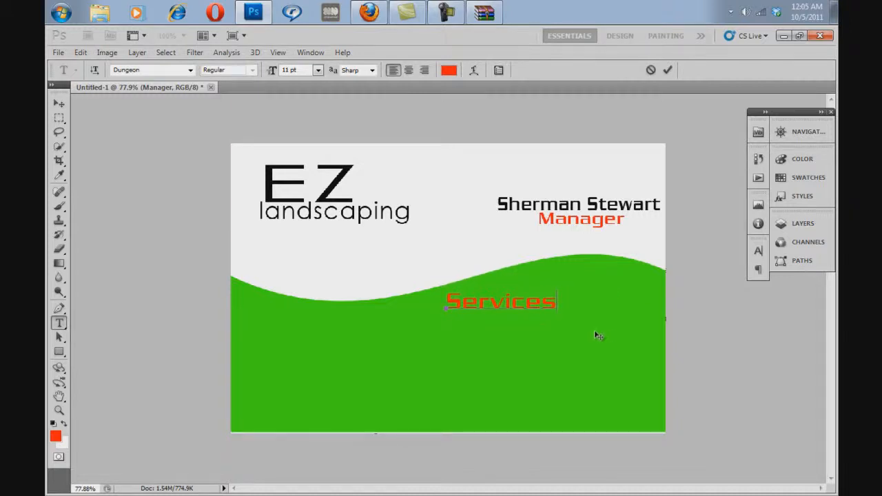
Step: Recolour the Services heading yellow and shift it slightly to the right
drag(557, 304, 441, 308)
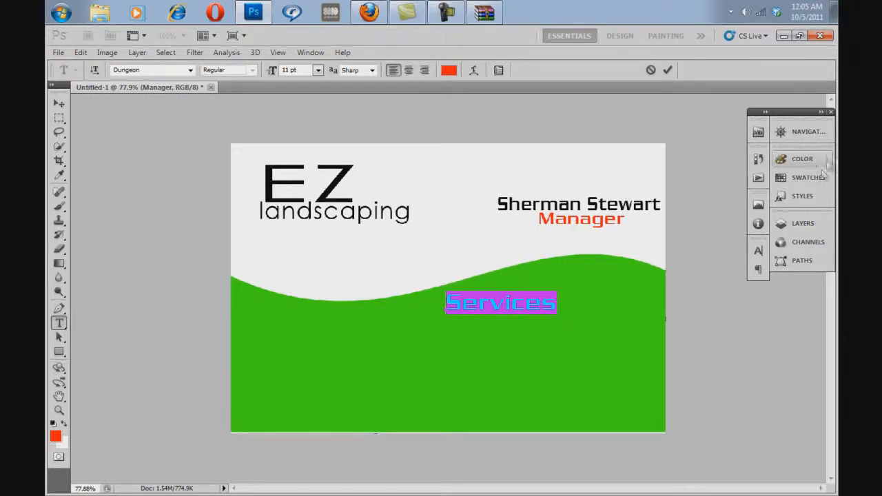
click(806, 177)
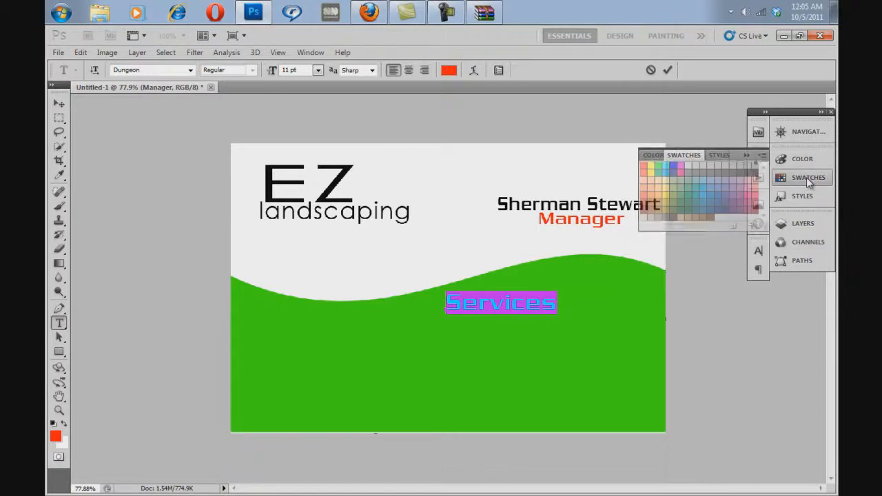
click(652, 164)
click(567, 303)
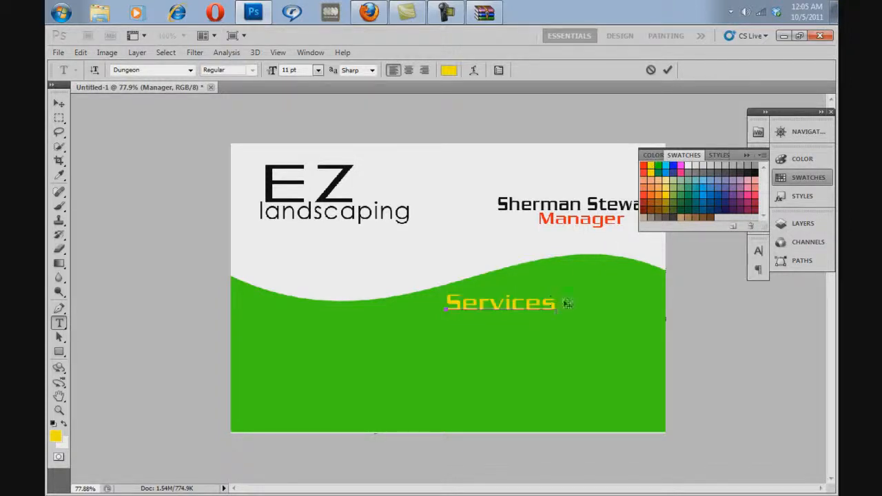
mouse_move(641, 329)
mouse_down()
mouse_move(670, 322)
mouse_move(651, 333)
mouse_up()
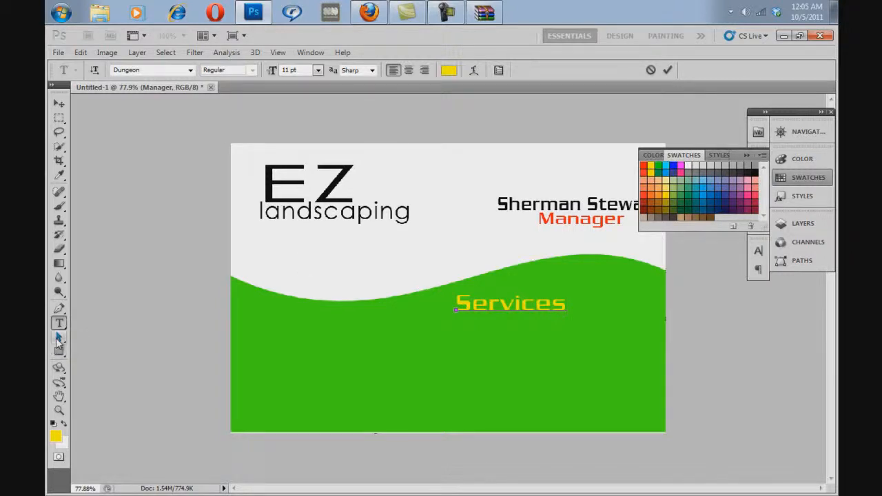
click(58, 342)
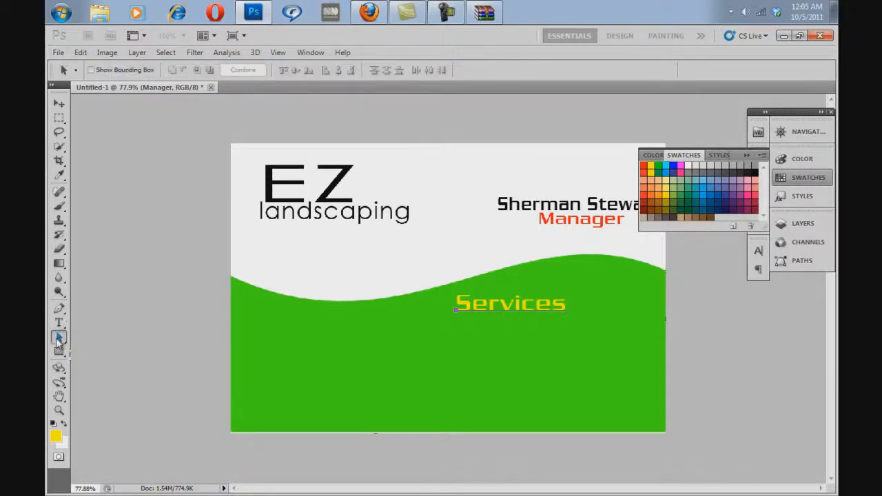
Step: Add "Turf Maintenance" below the Services heading, scaled to about 8.66 pt and aligned with the heading's left edge
click(60, 312)
click(61, 325)
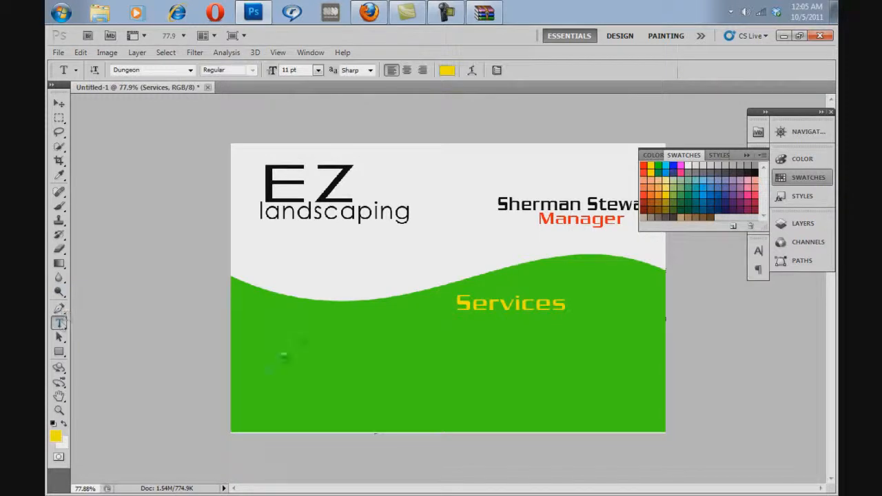
click(444, 329)
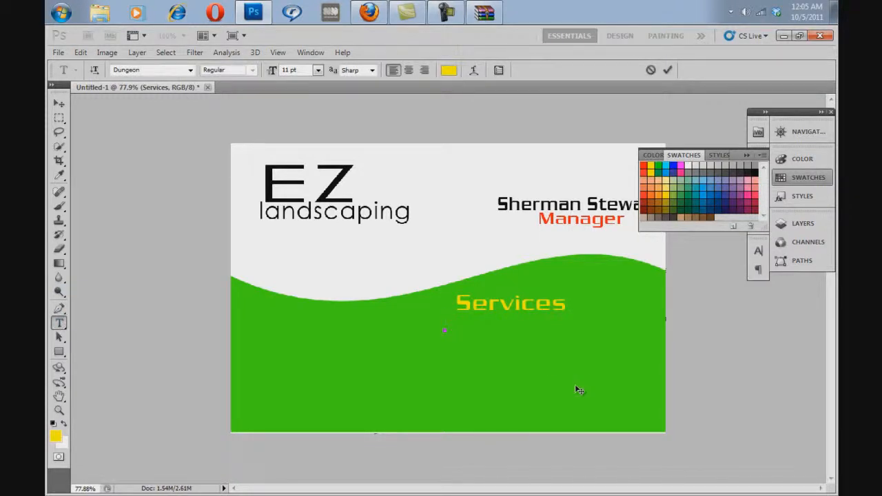
text(Turf)
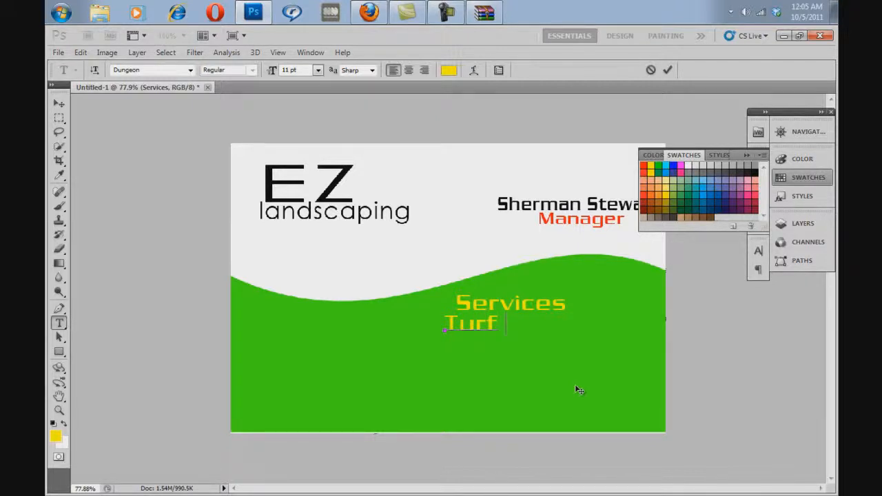
text( Main)
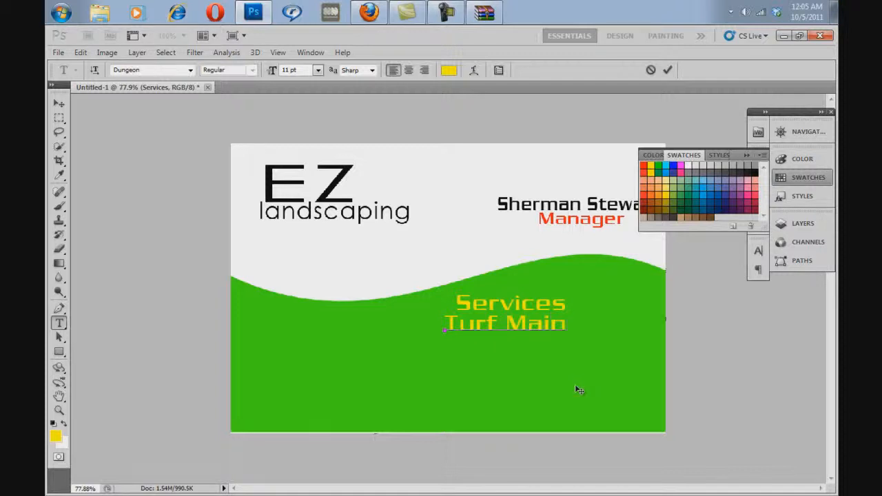
text(tenance)
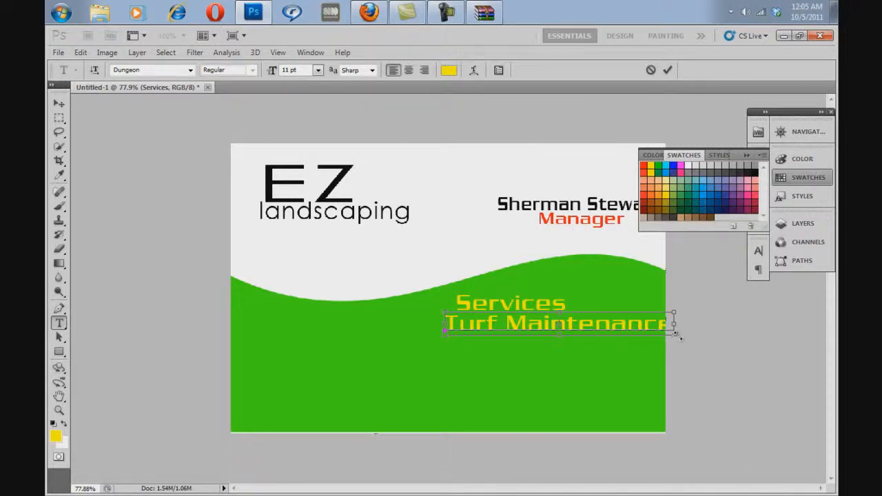
drag(675, 337, 594, 335)
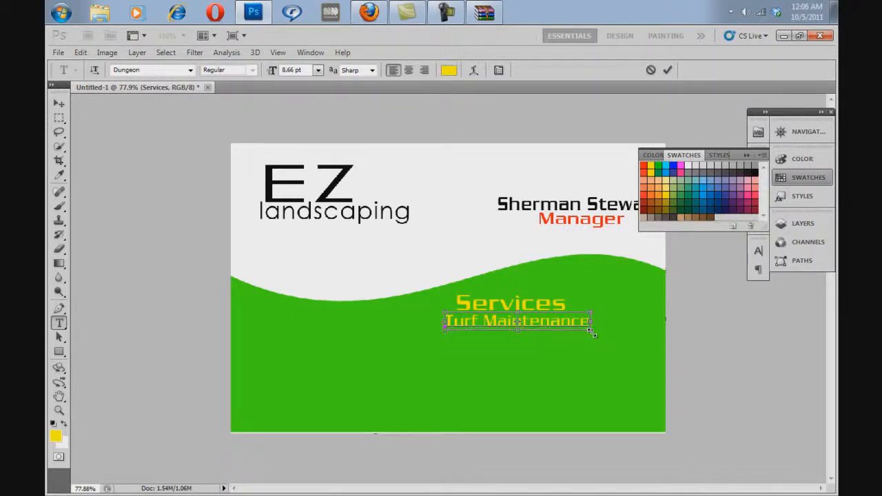
drag(643, 337, 657, 340)
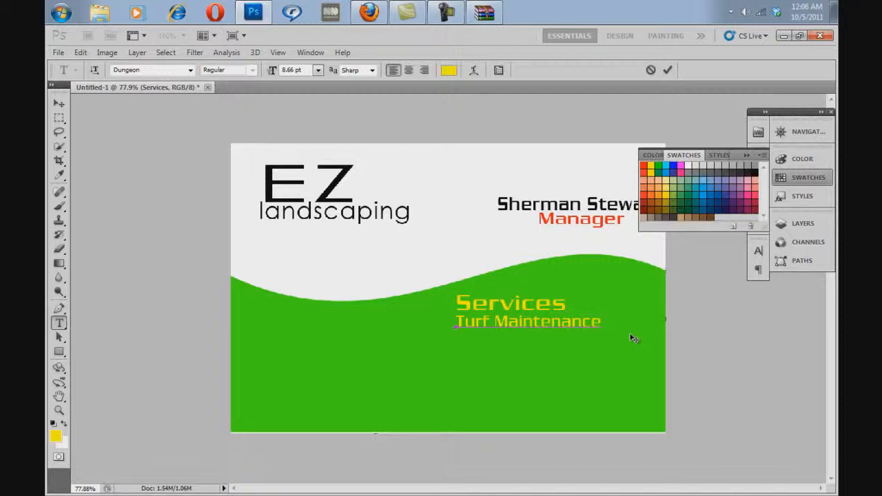
Step: Add a second line reading "Tree and Shrub Care" to the services list
key(Return)
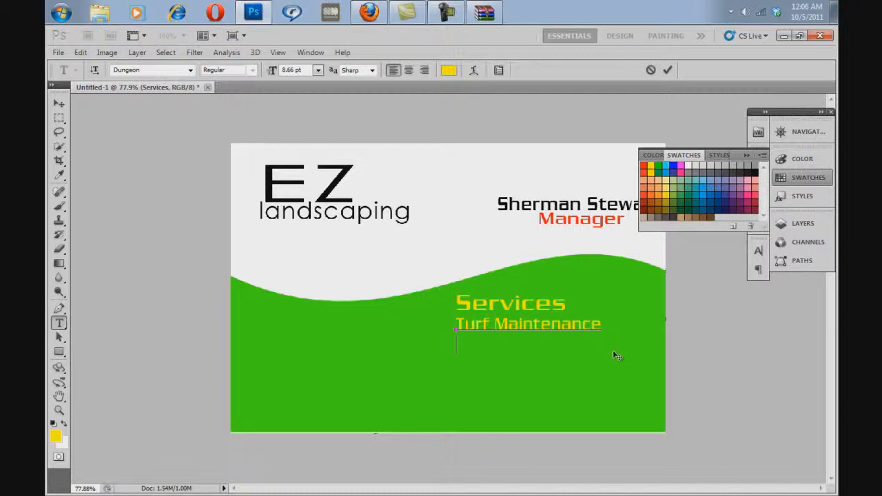
text(Tree and S)
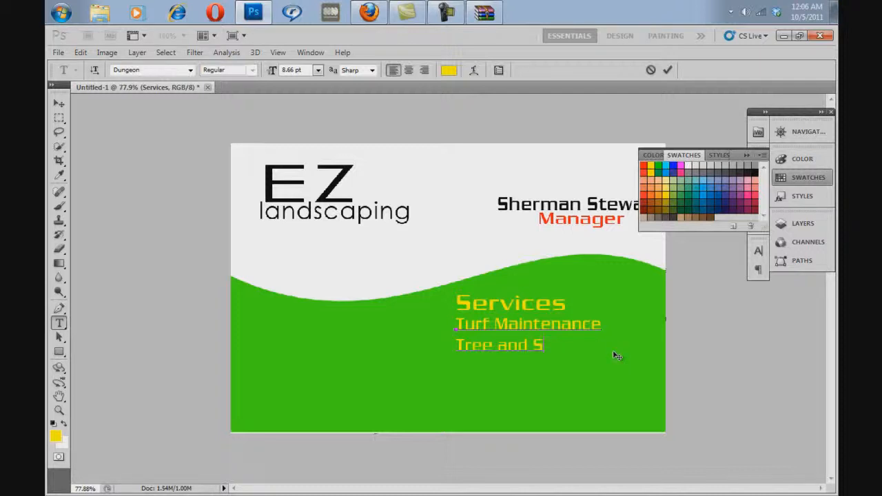
text(hrub)
text( Care)
Step: Add a third line reading "Erosion Control" to the services list
text(Er)
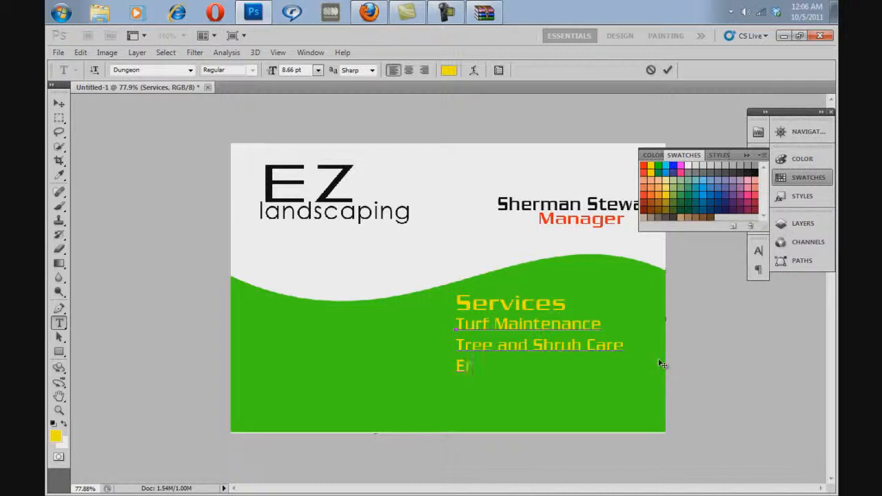
text(osion C)
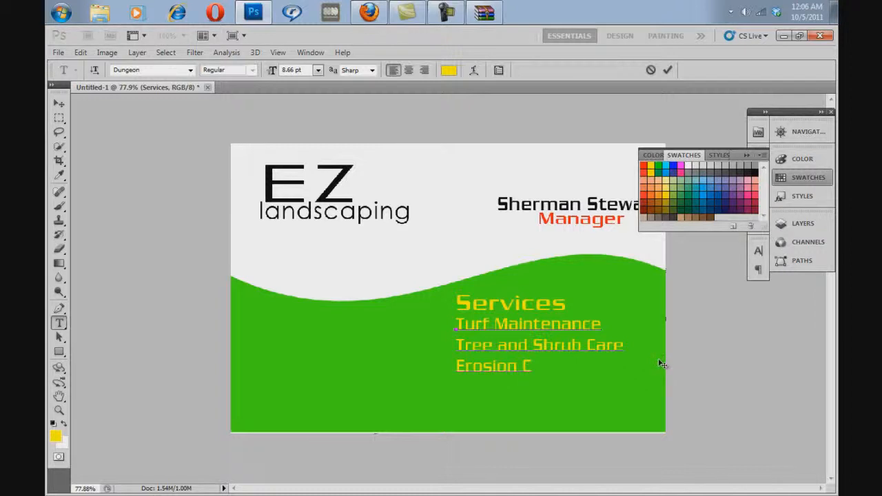
text(ontrol)
Step: Add a fourth line reading "Transplanting & Removal" to the services list
key(Return)
text(Trans)
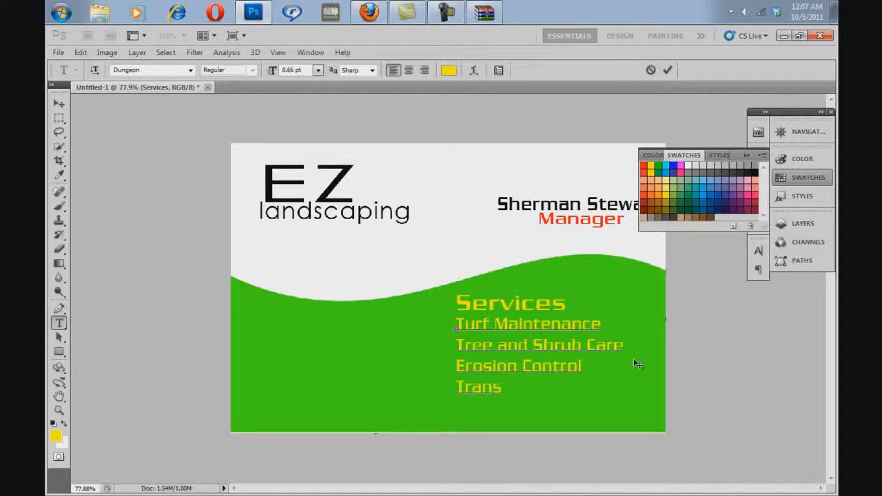
text(planting and)
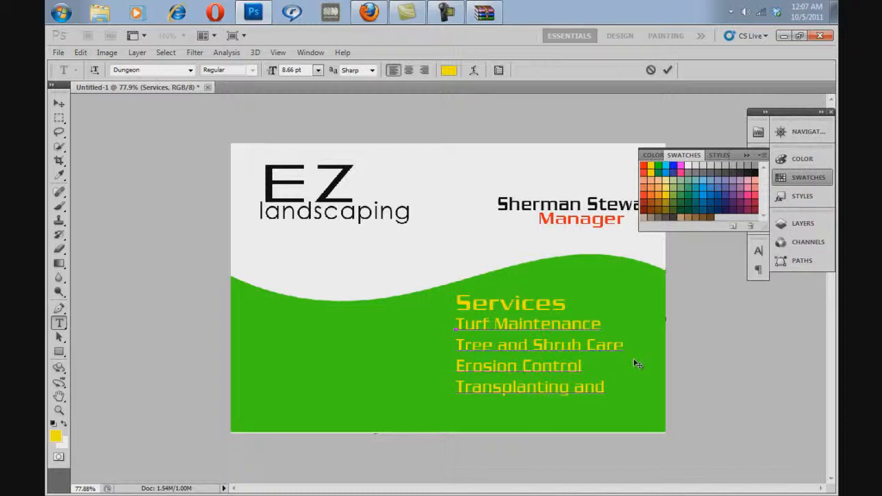
key(BackSpace)
key(BackSpace)
key(BackSpace)
key(BackSpace)
text(& Removal)
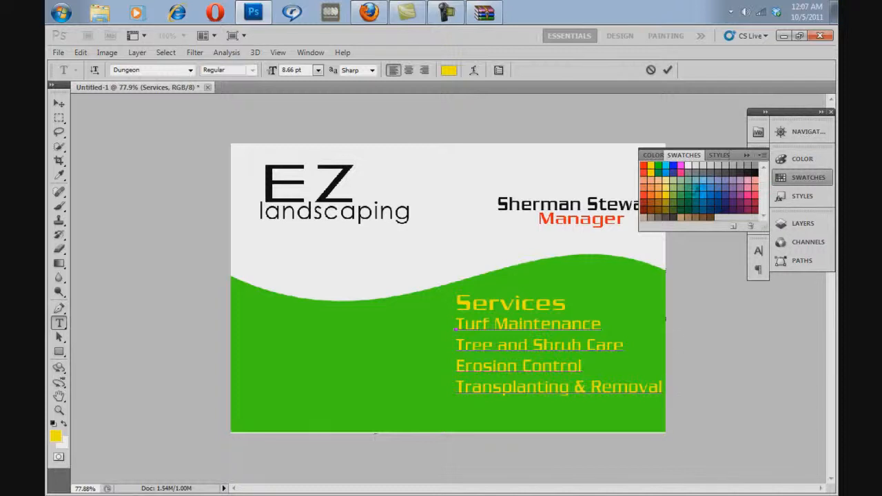
Step: Set the leading of all four service lines to 8 pt
click(747, 155)
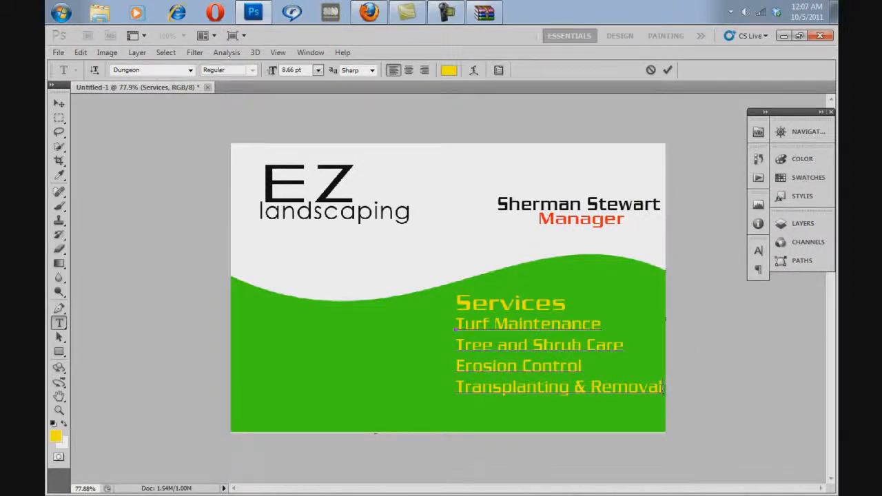
drag(664, 387, 449, 319)
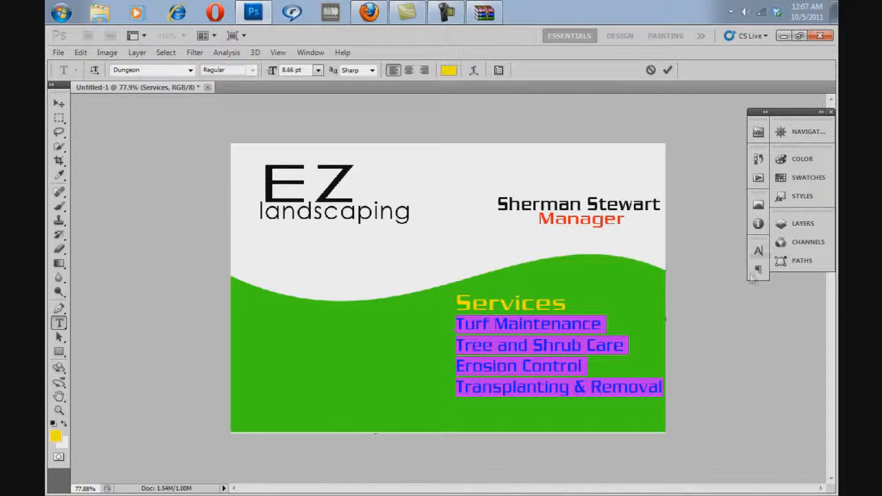
click(758, 253)
click(758, 253)
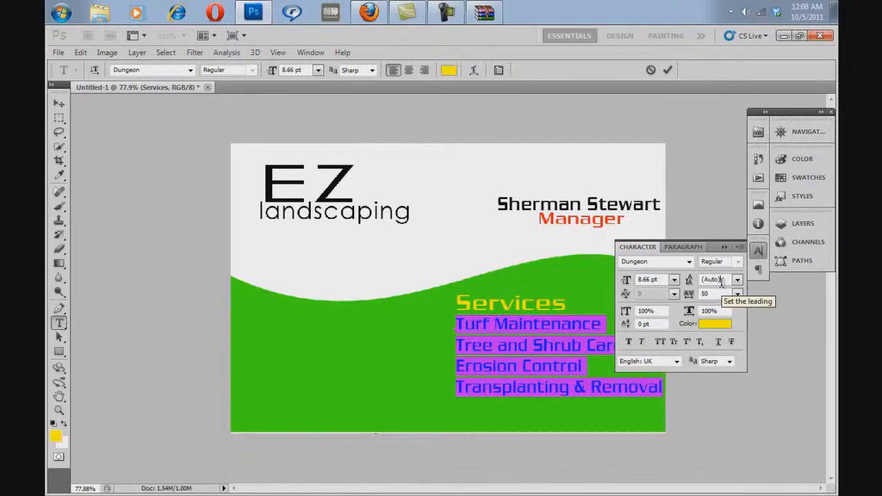
key(Up)
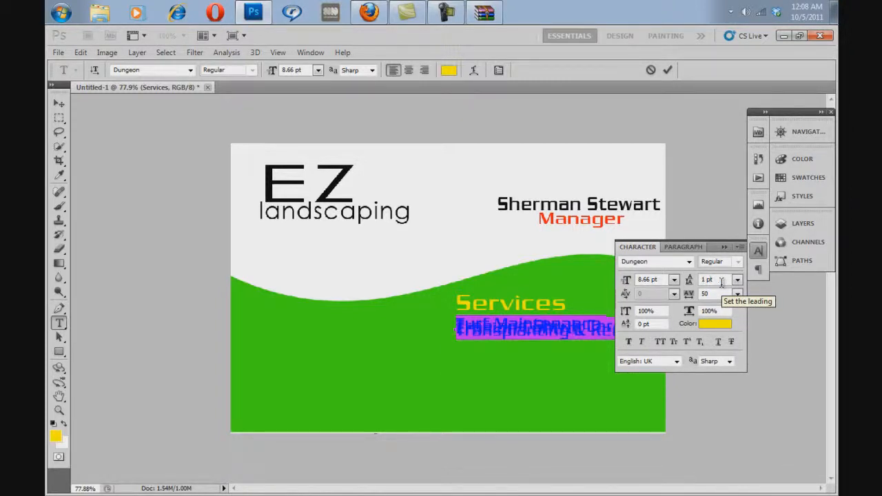
key(Up)
key(Up)
key(Up)
key(Up)
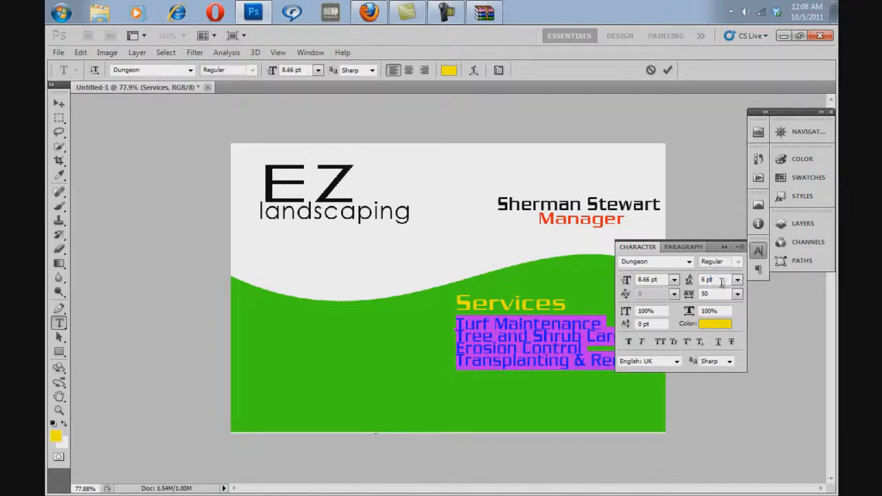
key(Up)
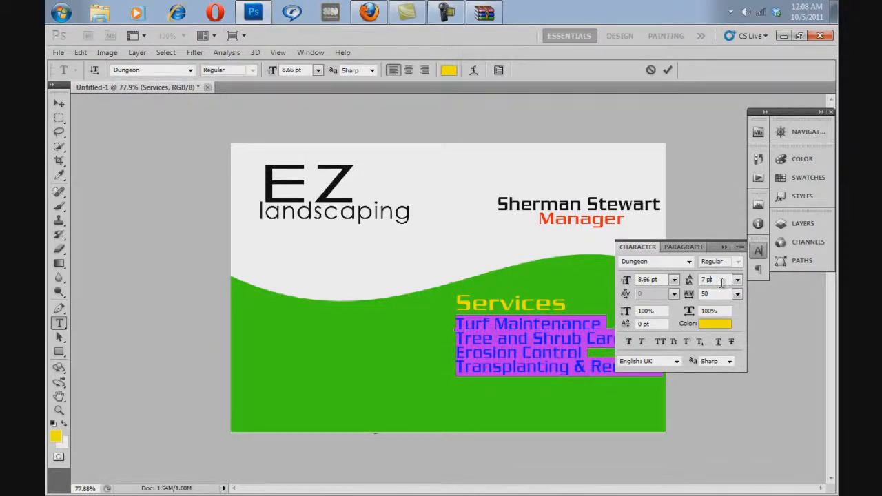
key(Up)
key(Down)
key(Up)
key(Up)
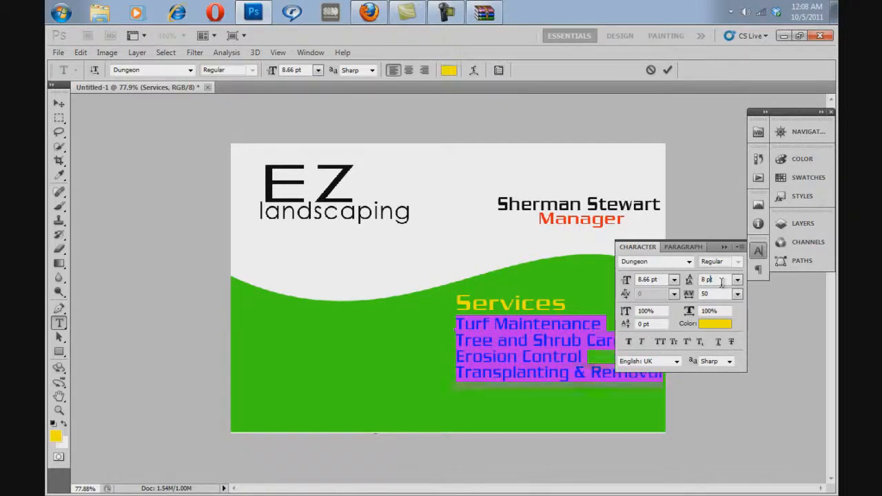
Step: Set the leading of the four service lines to 11 pt
key(Up)
key(Up)
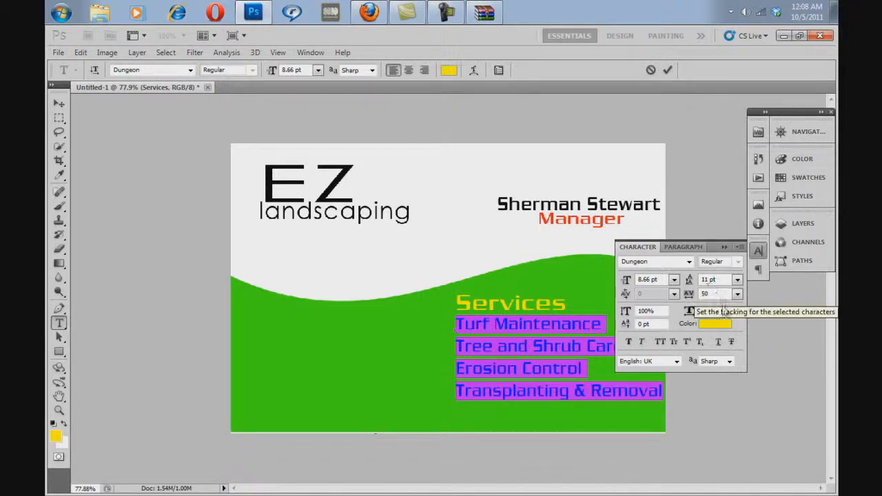
click(738, 281)
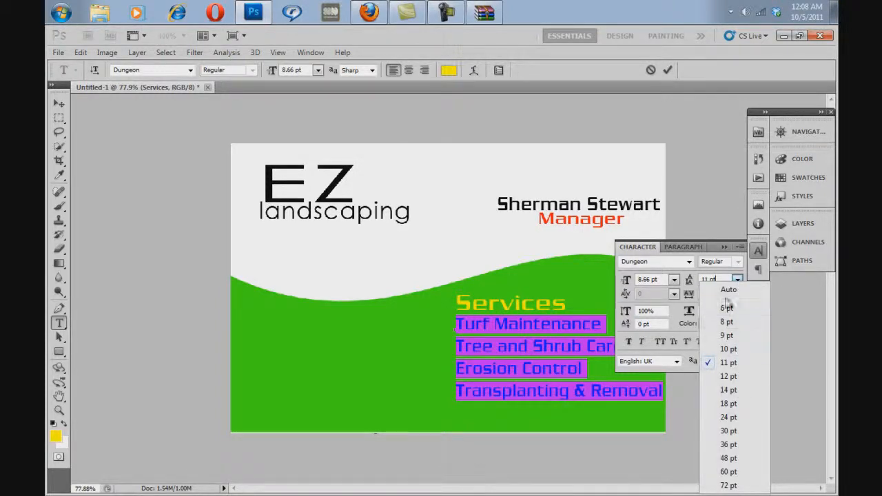
click(727, 278)
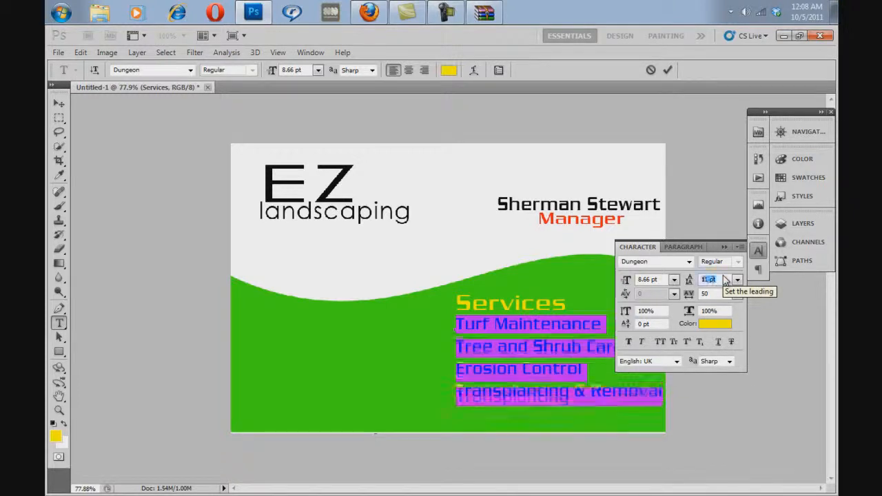
click(726, 278)
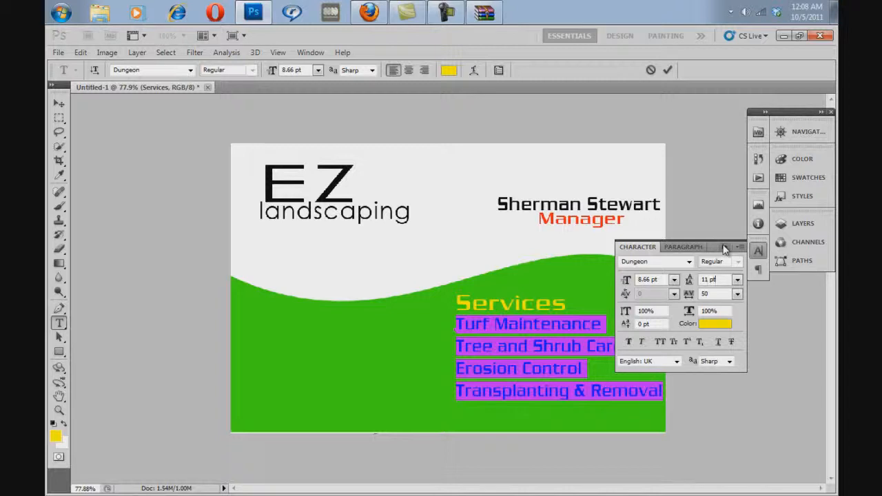
click(725, 247)
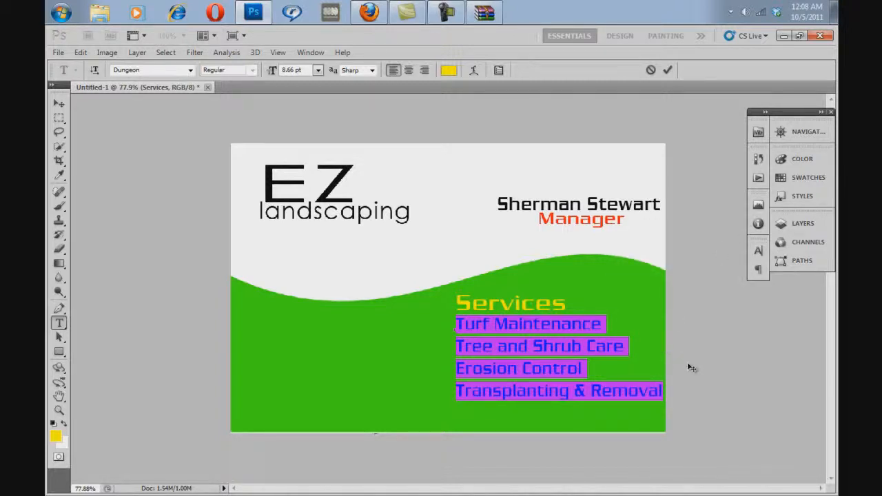
Step: Shift the service list slightly left and align the Services heading with the list's left edge
drag(687, 369, 682, 368)
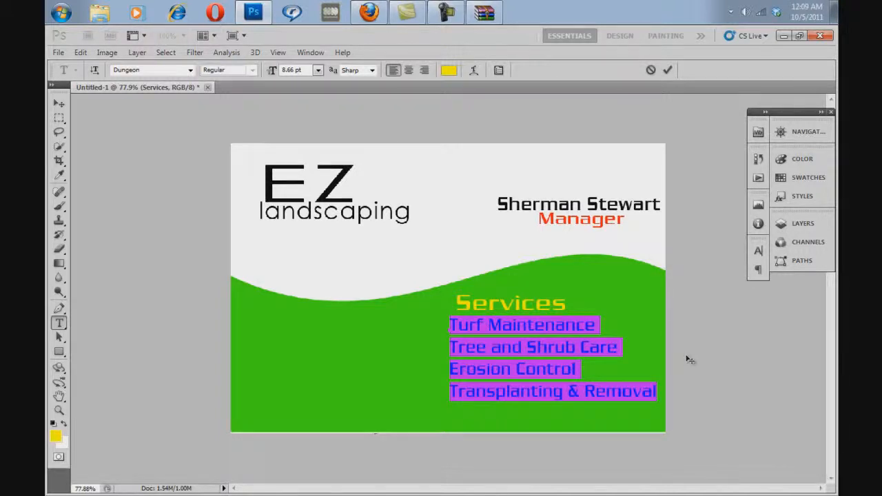
click(614, 348)
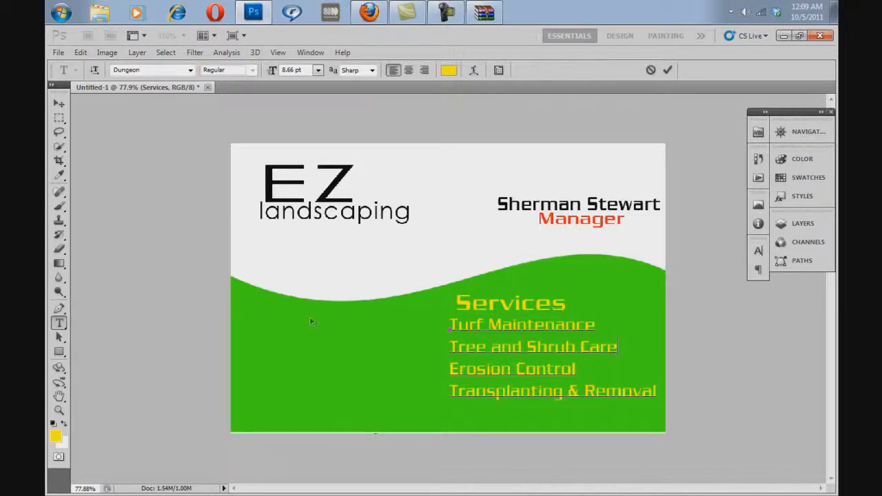
click(794, 223)
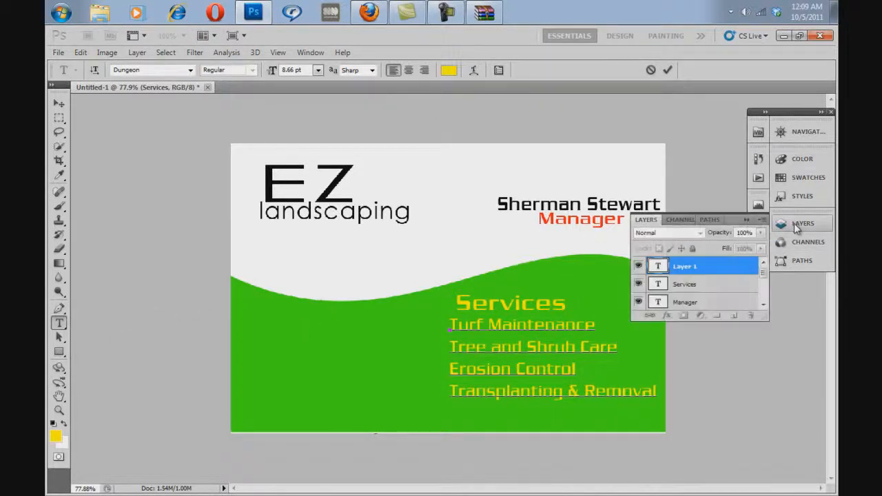
click(684, 284)
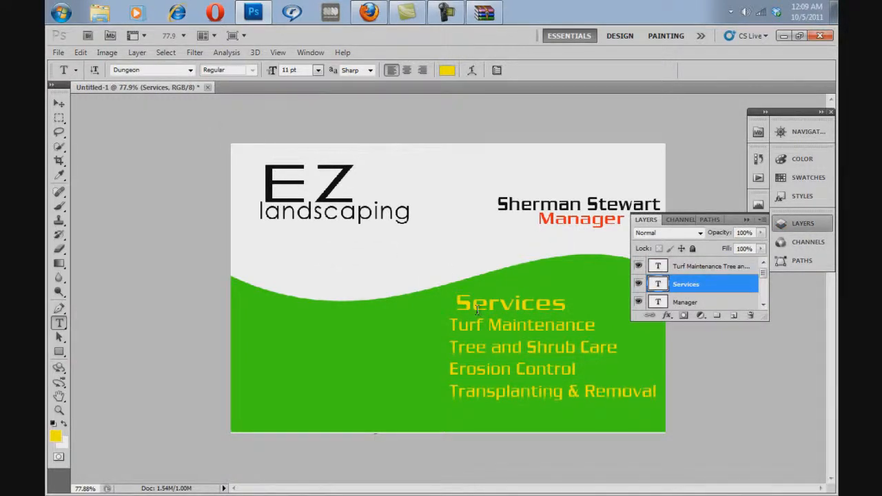
click(58, 105)
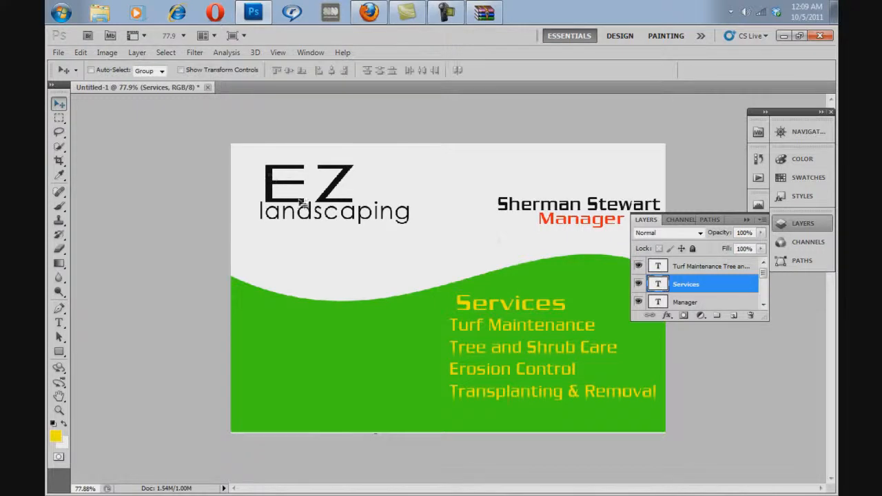
mouse_move(555, 271)
mouse_down()
mouse_move(541, 266)
mouse_move(554, 262)
mouse_move(546, 268)
mouse_up()
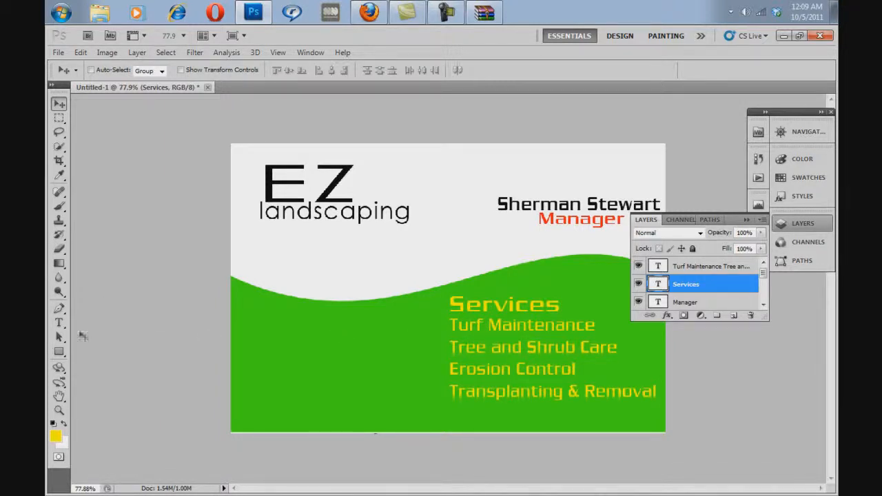
Step: Draw a black horizontal line 1 px thick and place it directly under the Services heading, starting at the heading's left edge
click(59, 352)
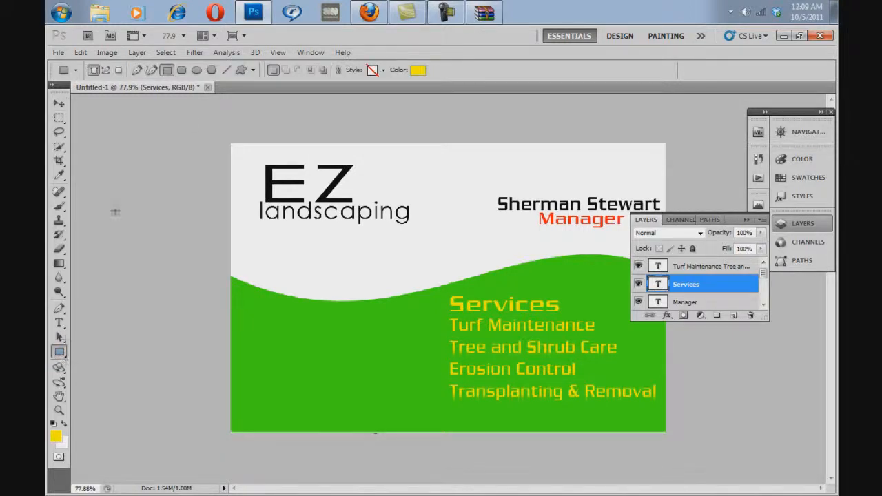
click(226, 71)
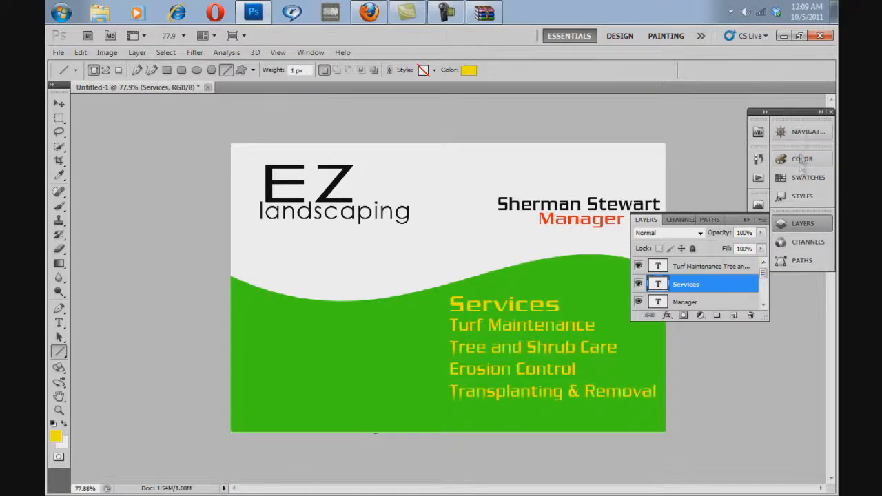
click(803, 181)
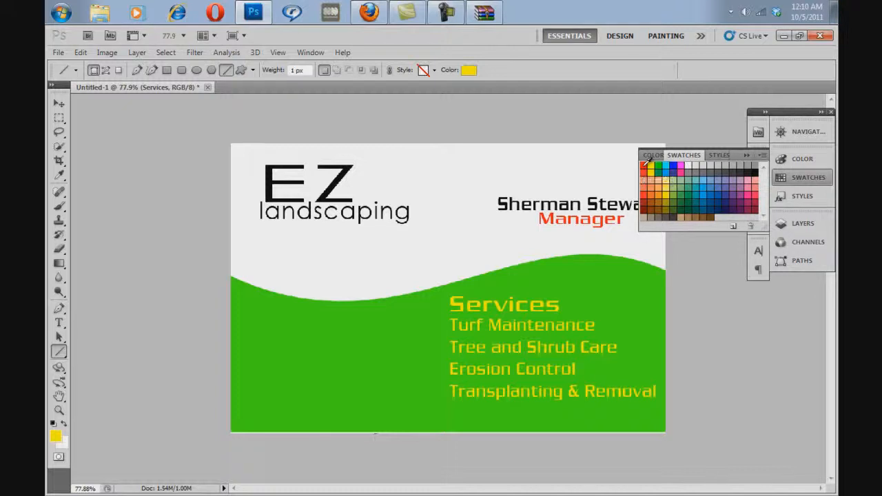
click(756, 171)
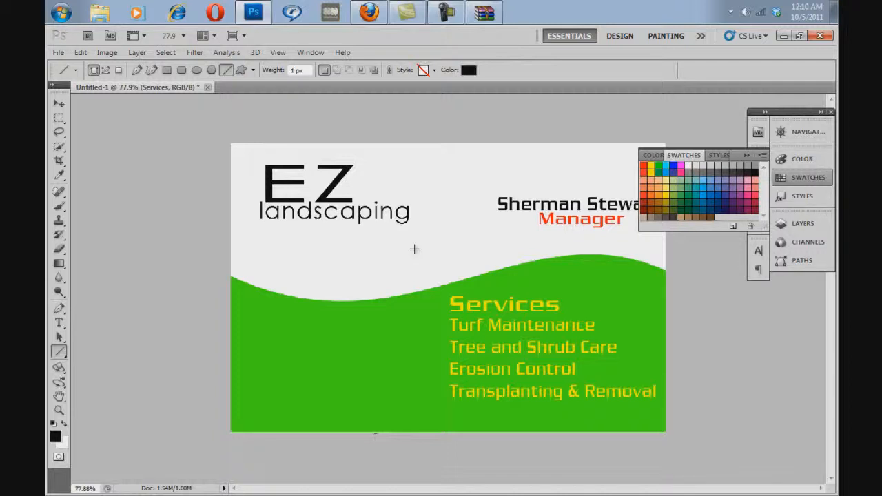
drag(414, 250, 497, 248)
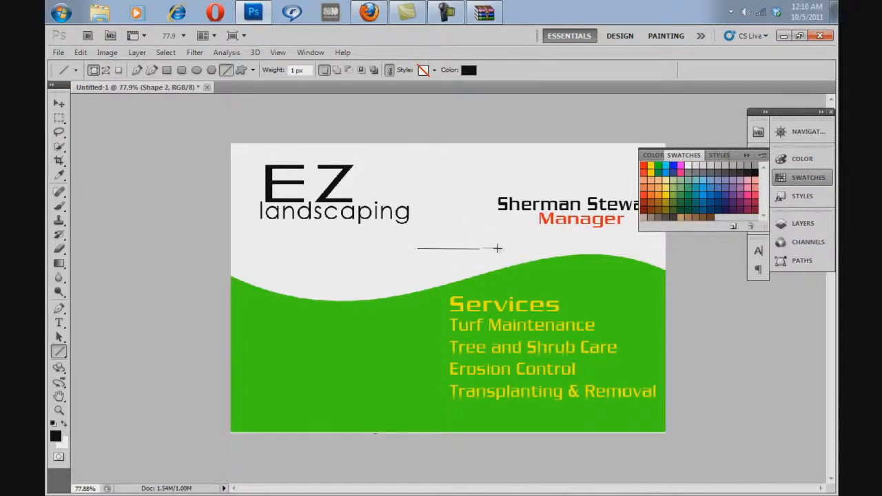
key(ctrl+z)
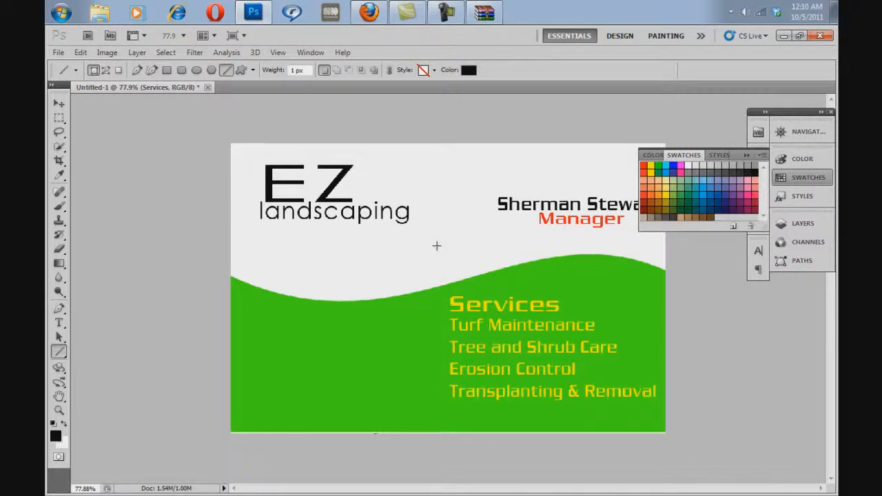
mouse_move(436, 245)
mouse_down()
mouse_move(504, 260)
mouse_move(522, 256)
mouse_move(532, 234)
mouse_move(533, 249)
mouse_move(566, 259)
mouse_up()
drag(586, 259, 587, 260)
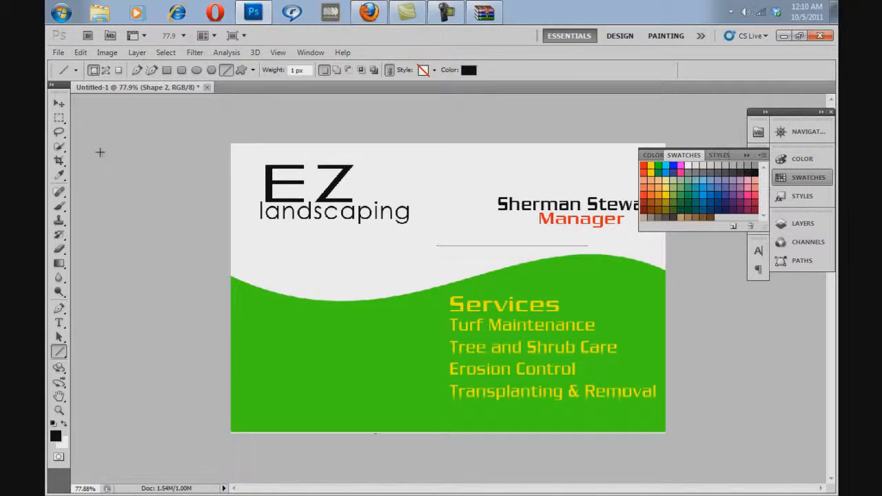
click(59, 103)
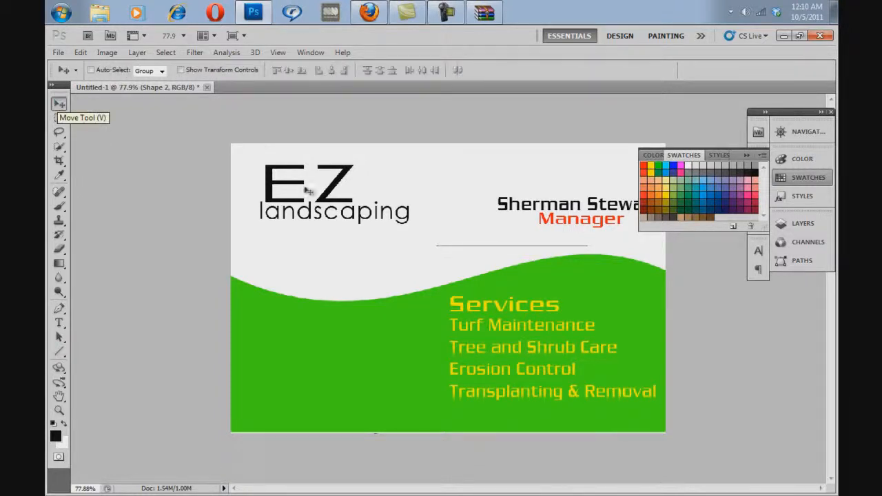
drag(532, 179, 546, 243)
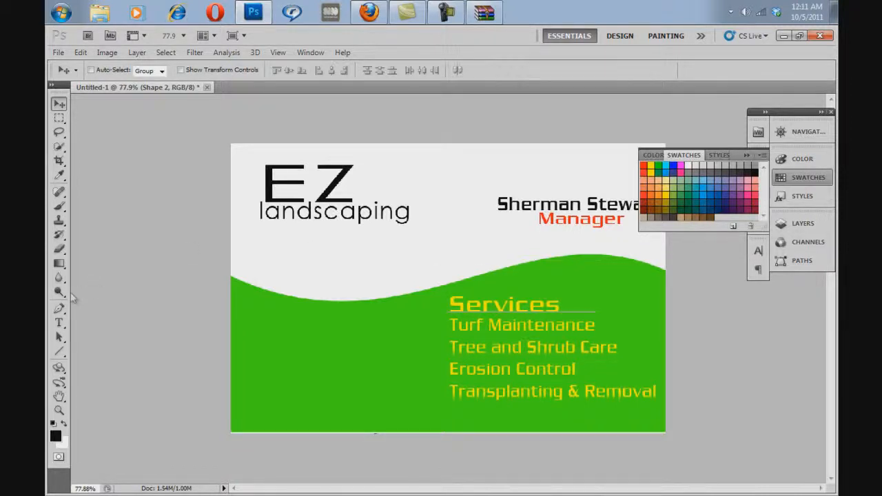
click(59, 324)
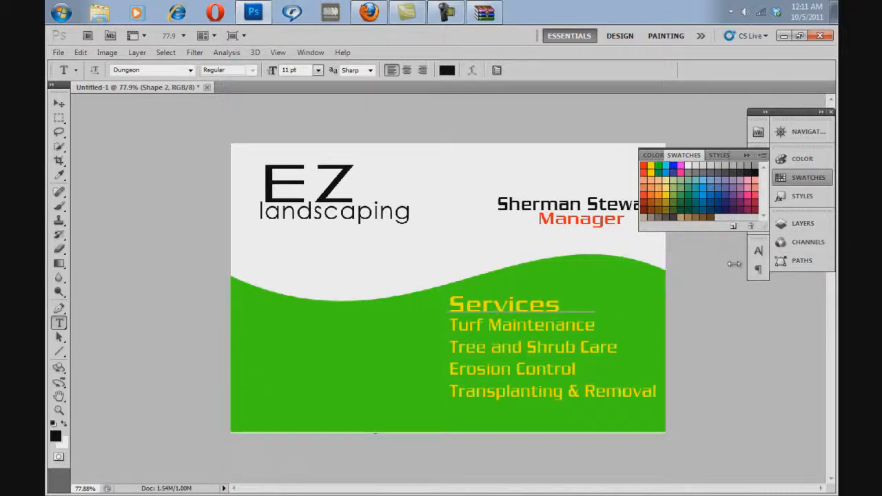
click(790, 132)
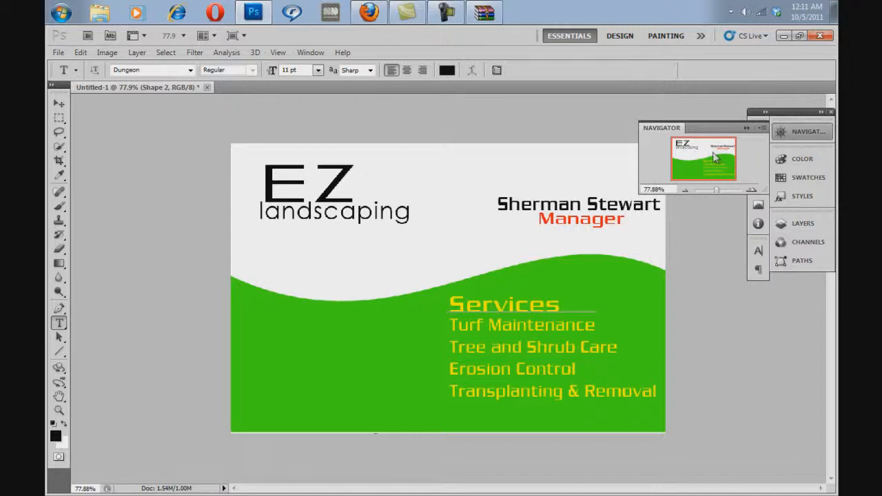
click(796, 132)
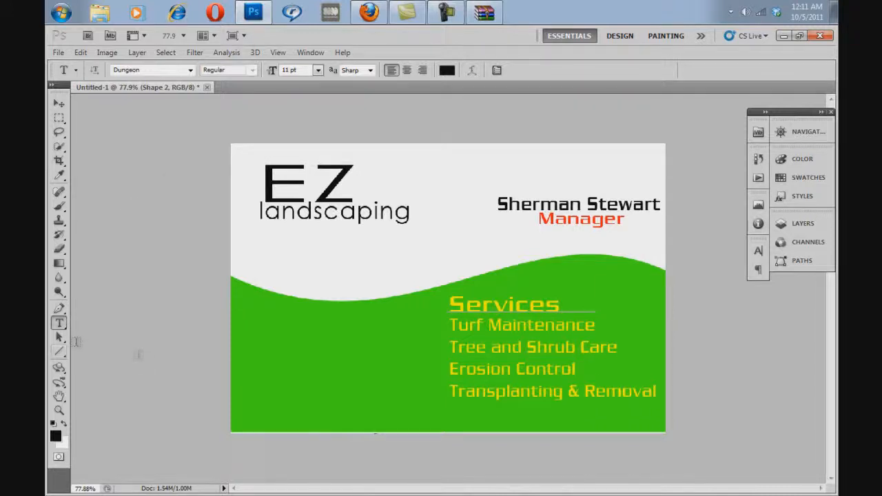
Step: Draw a black rectangle just above the Background layer, covering the card's whole white area behind the text and green hill
click(804, 224)
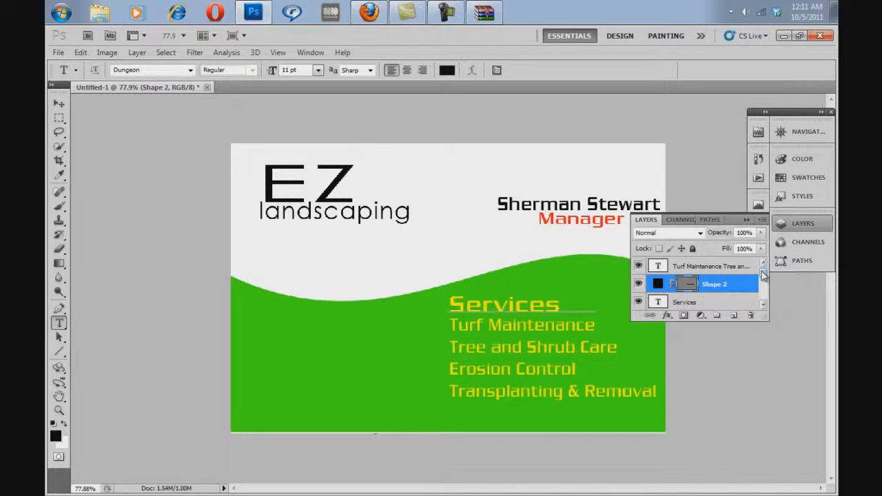
drag(763, 276, 764, 295)
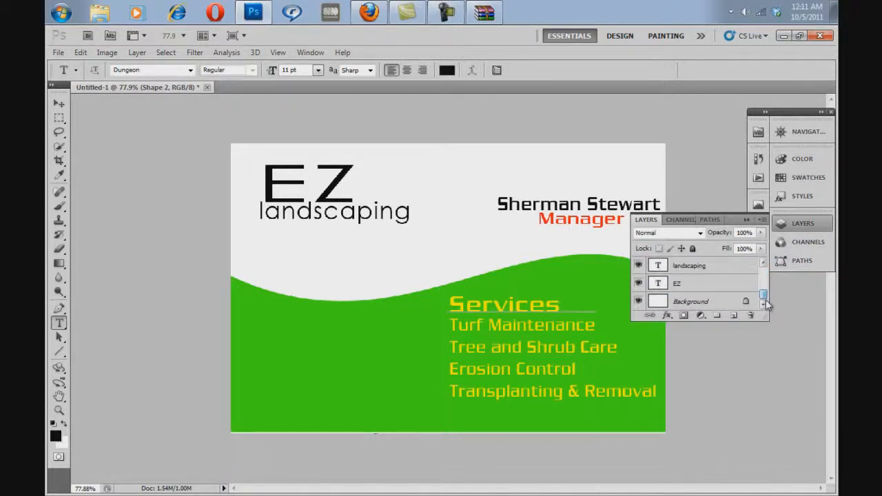
click(703, 303)
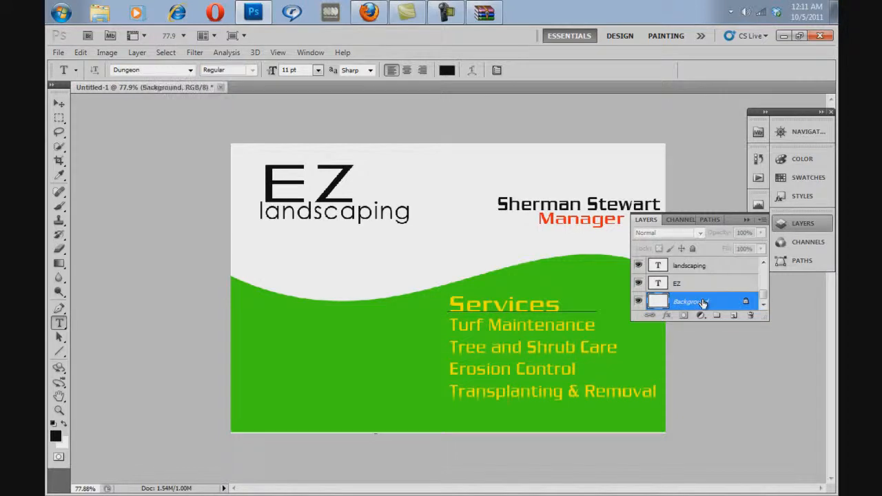
click(59, 352)
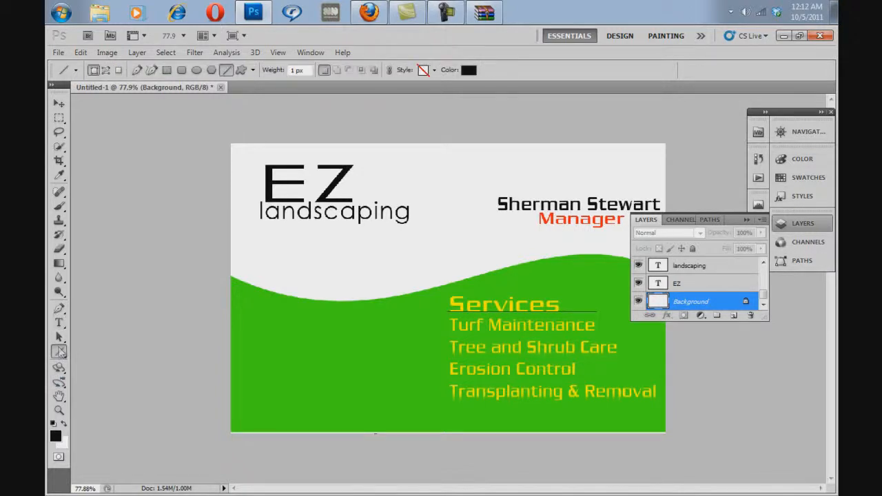
click(166, 70)
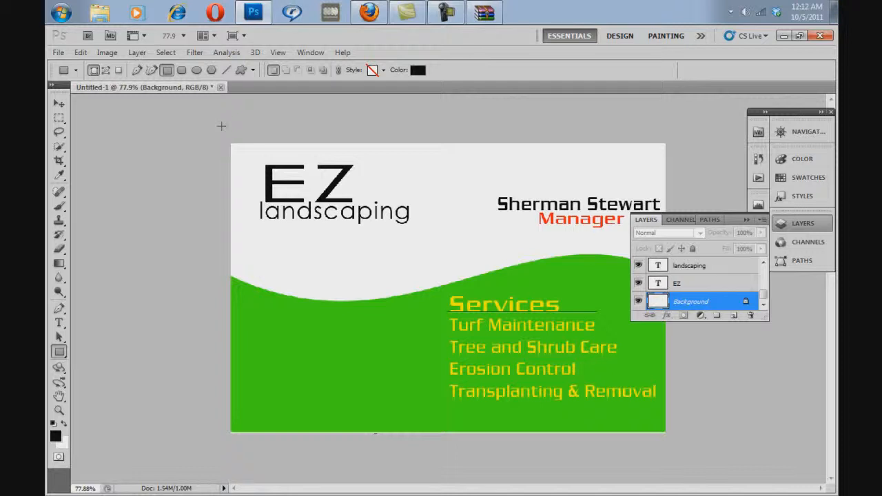
drag(221, 126, 700, 312)
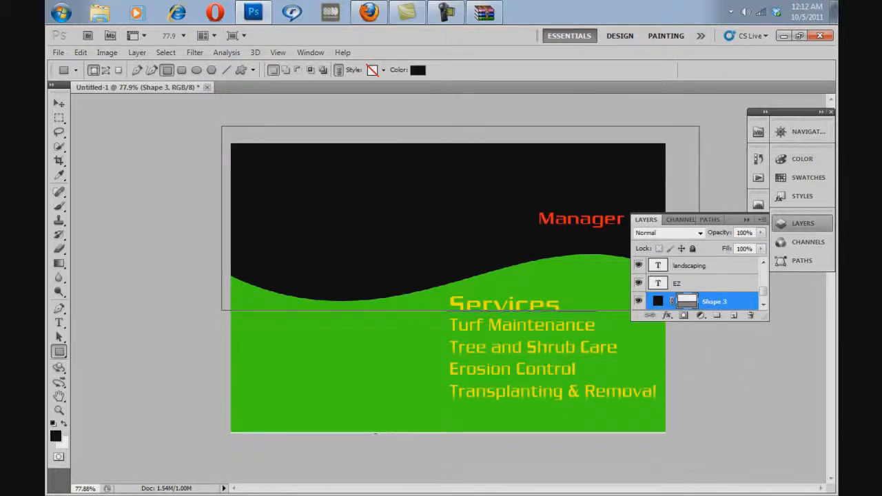
Step: Change the background rectangle's fill to light sky blue, 72e2f6
double_click(657, 305)
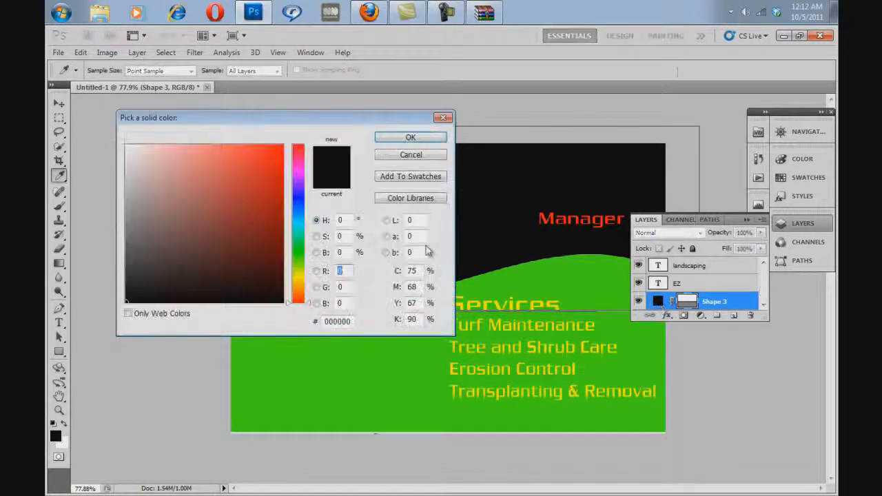
click(301, 238)
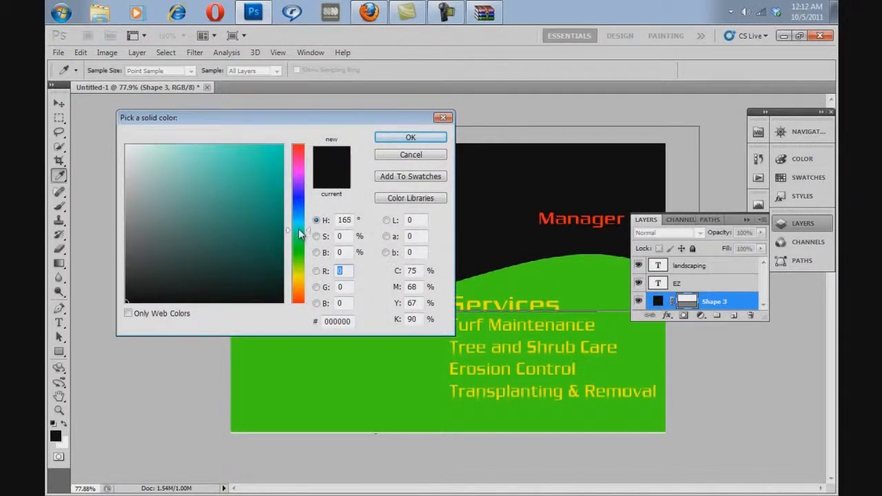
drag(299, 224, 299, 220)
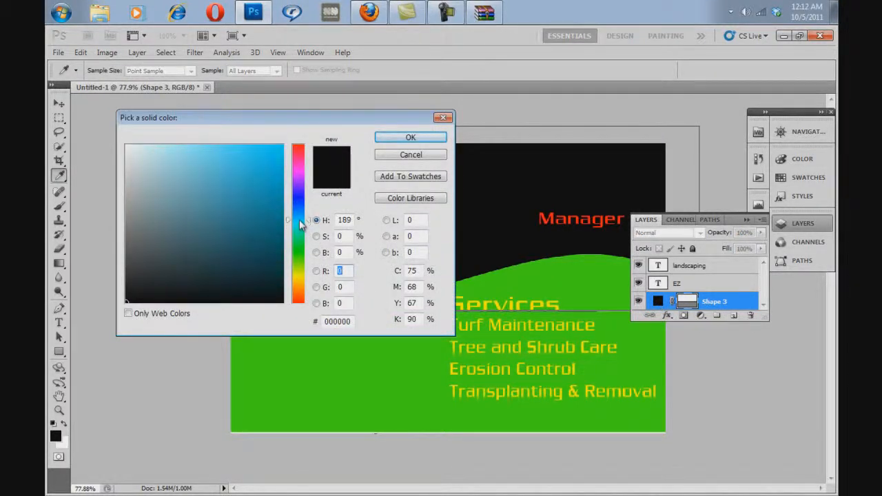
click(279, 152)
drag(301, 218, 302, 226)
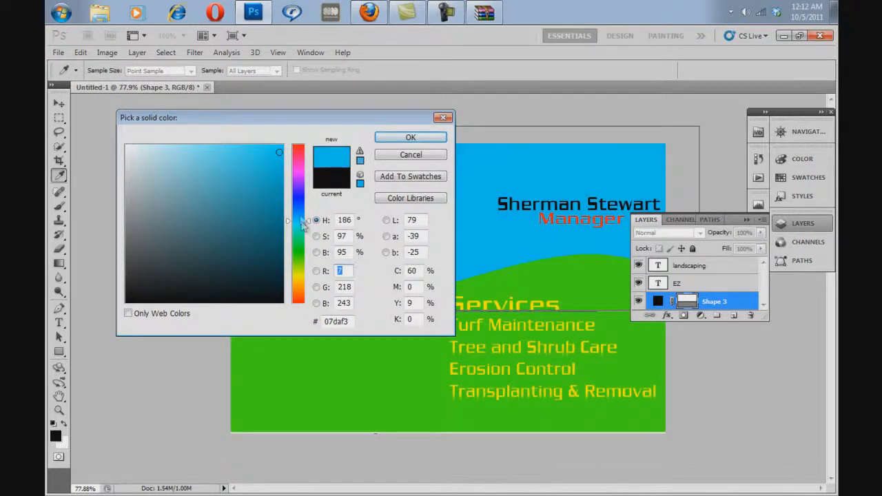
mouse_move(266, 147)
mouse_down()
mouse_move(244, 163)
mouse_move(211, 151)
mouse_up()
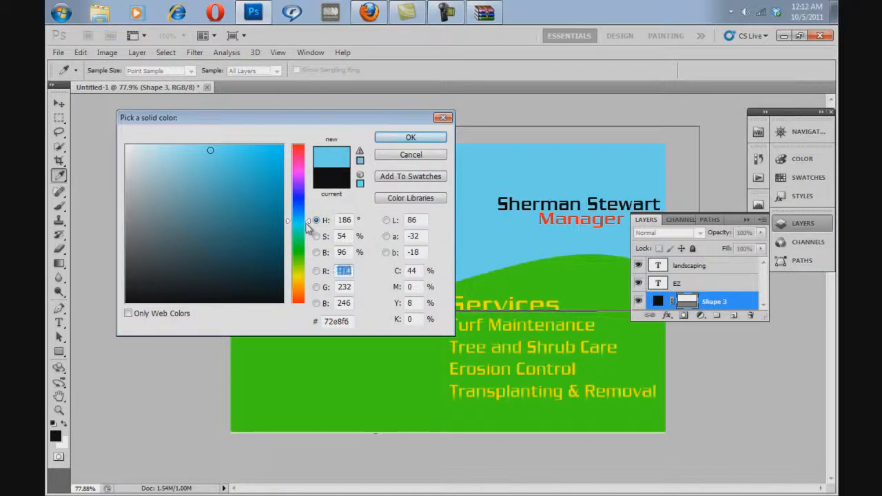
drag(305, 223, 300, 220)
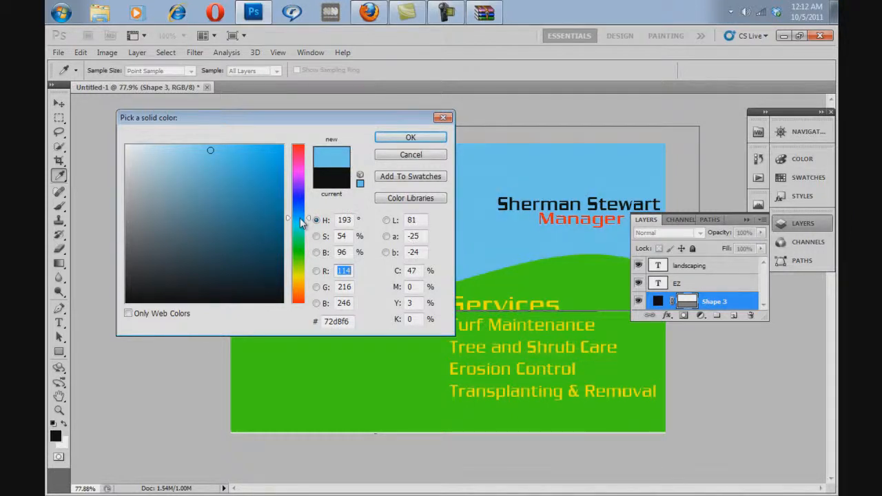
click(409, 138)
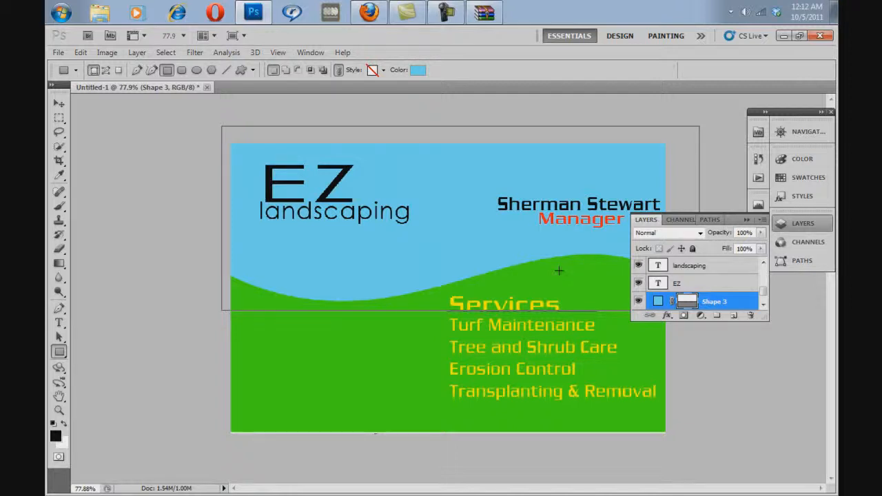
Step: Activate the Brush tool and choose the Clouds-by-Mila brush set from the brush presets
click(65, 208)
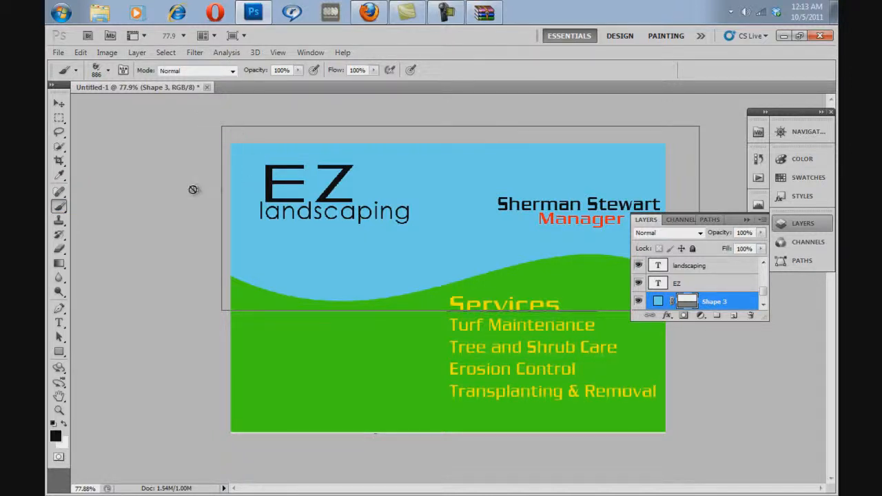
click(108, 71)
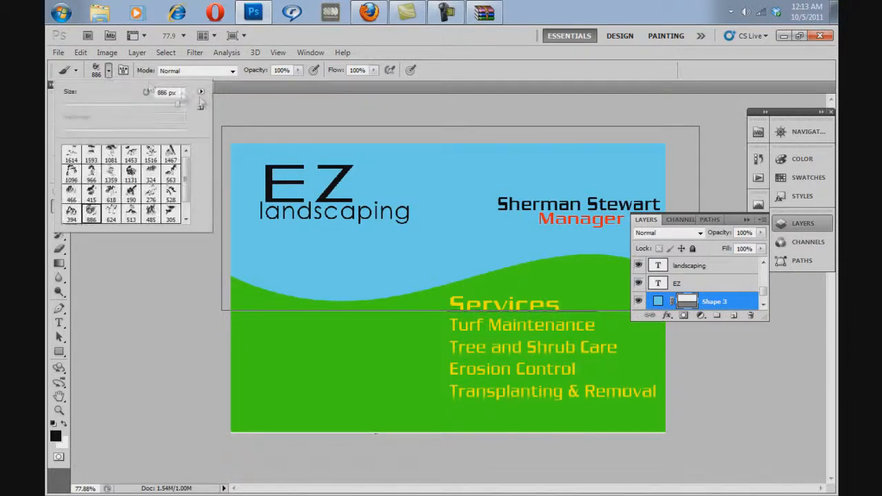
click(201, 91)
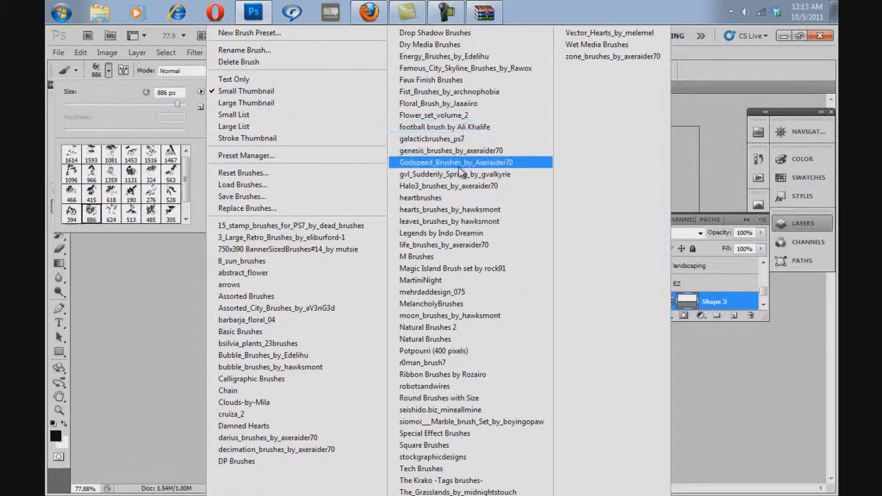
click(324, 402)
click(404, 216)
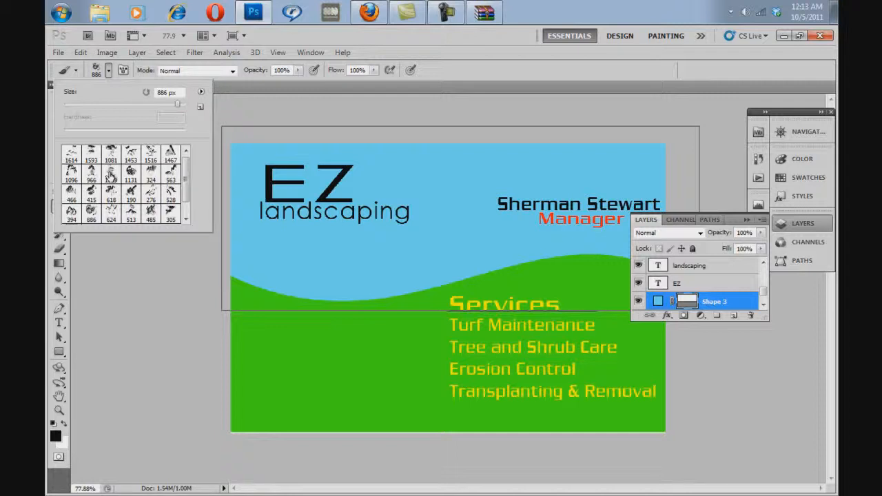
key(Escape)
Step: Add a new empty layer directly above the sky-blue background rectangle
key(ctrl+shift+n)
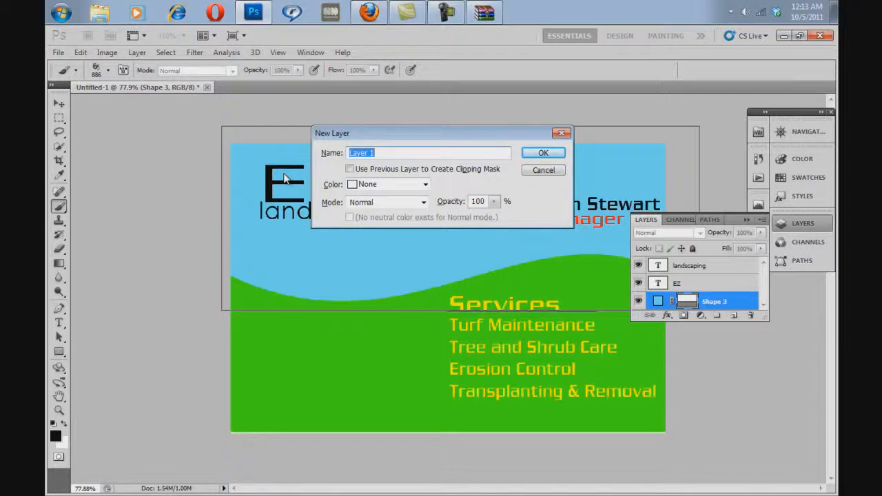
click(541, 153)
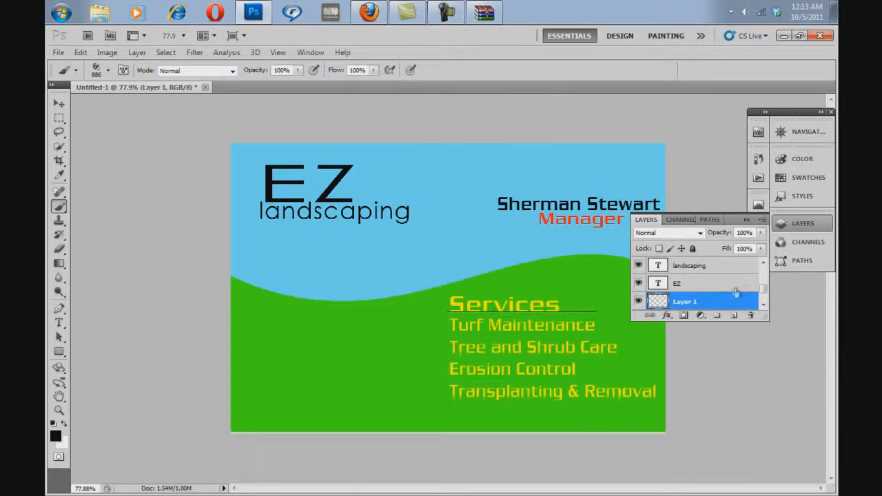
scroll(760, 289, down, 2)
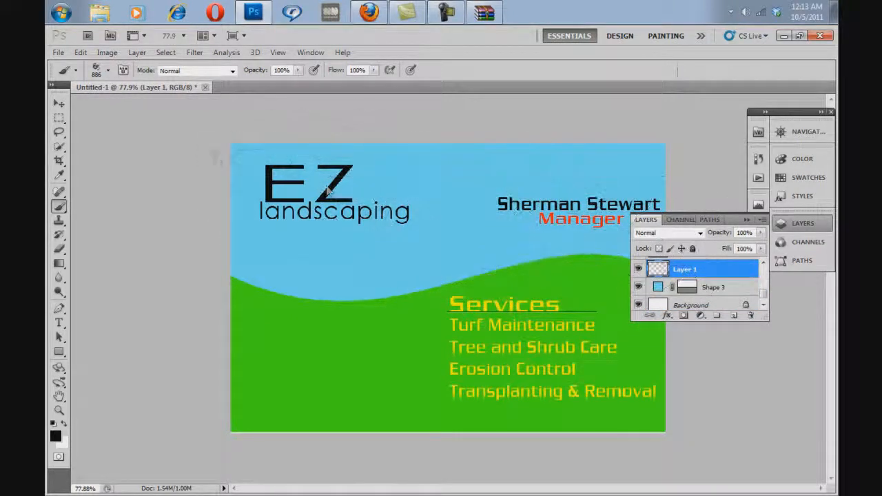
Step: Reduce the selected cloud brush to a size of 249 px
click(108, 72)
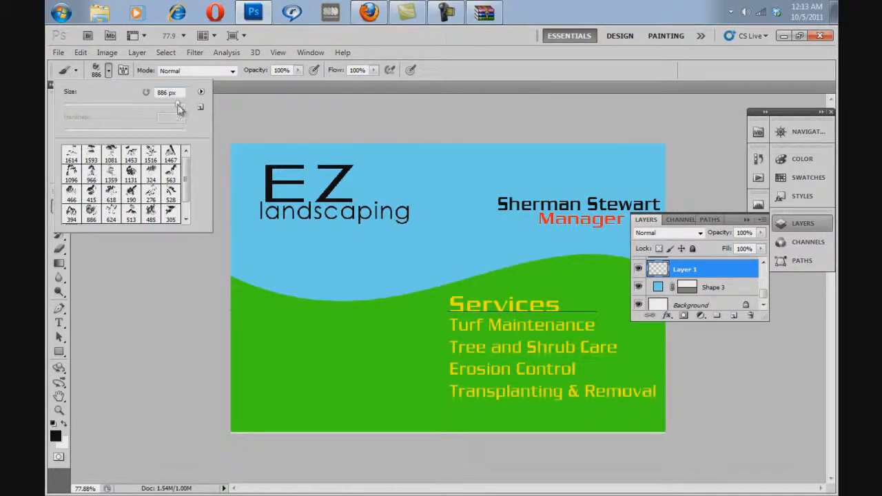
drag(159, 107, 125, 108)
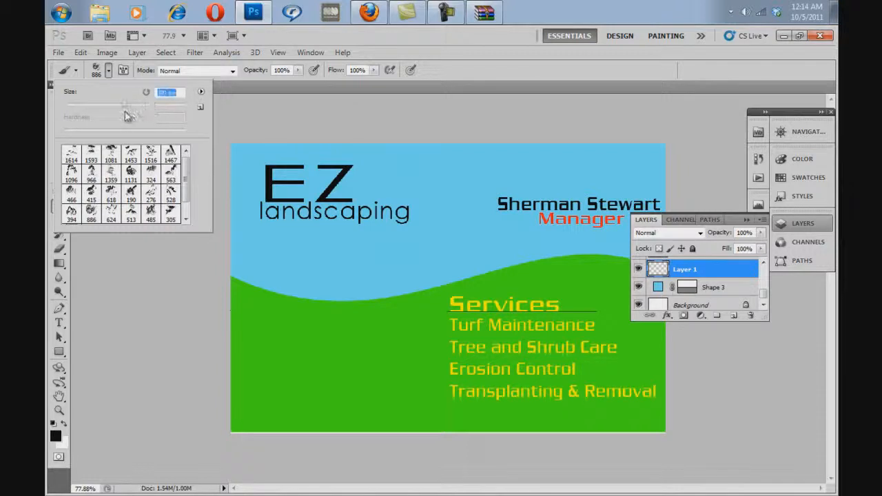
drag(268, 185, 316, 186)
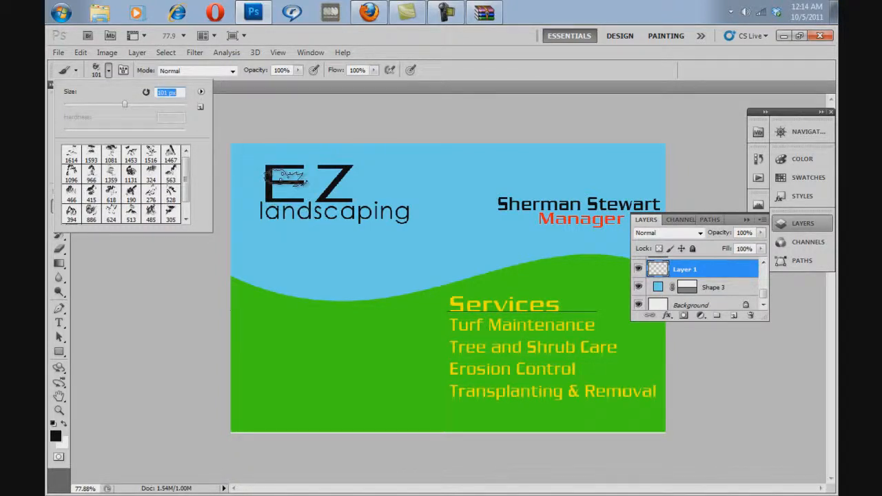
key(Up)
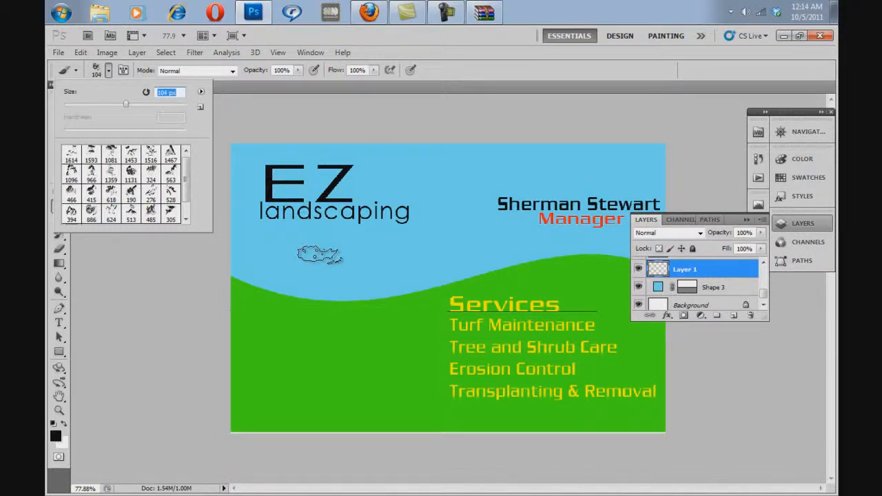
key(Up)
key(Up)
key(Up)
key(Up)
key(Up)
key(Up)
key(Up)
key(Up)
key(Up)
key(Up)
key(Up)
key(Up)
key(Up)
key(Up)
key(Up)
key(Up)
key(Up)
key(Up)
key(Up)
key(Up)
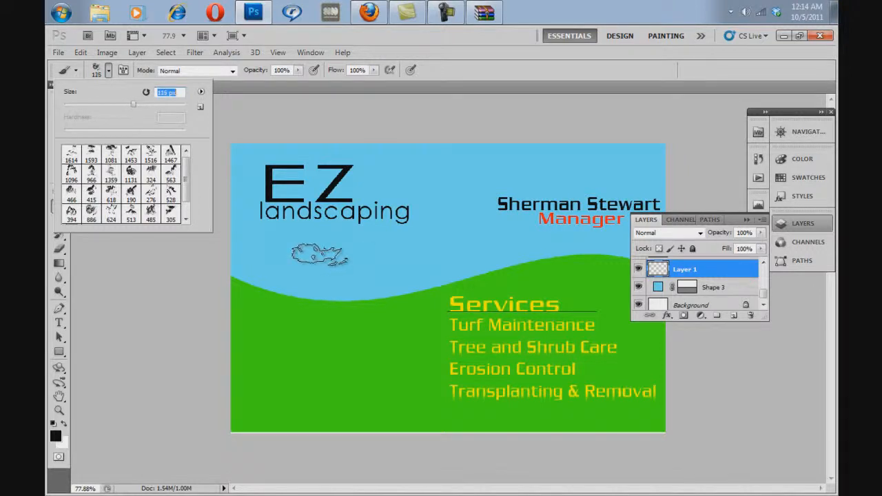
key(Up)
key(Up)
key(Up)
key(Up)
key(Up)
key(Up)
key(Up)
key(Up)
key(Up)
key(Up)
key(Up)
key(Up)
key(Up)
key(Up)
key(Up)
key(Up)
key(Up)
key(Up)
key(Up)
key(Up)
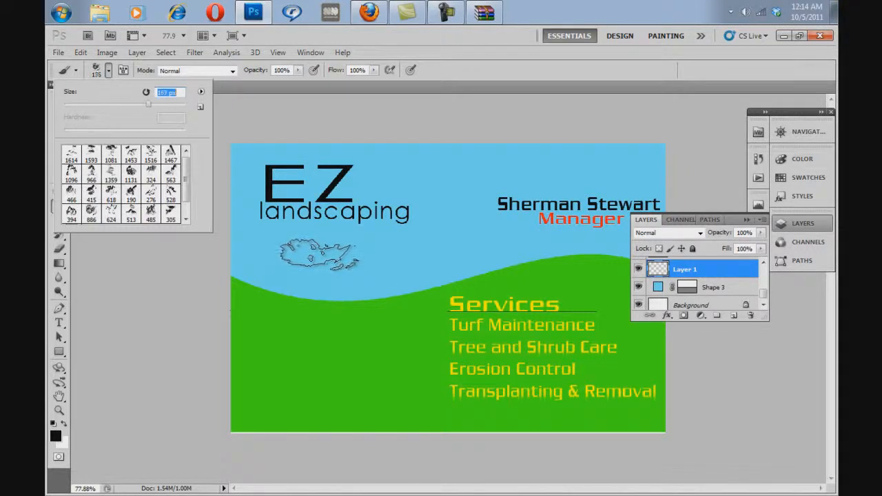
key(Up)
key(Up)
key(Up)
key(Up)
key(Up)
key(Up)
key(Up)
key(Up)
key(Up)
key(Up)
key(Up)
key(Up)
key(Up)
key(Up)
key(Up)
key(Up)
key(Up)
key(Up)
key(Up)
key(Up)
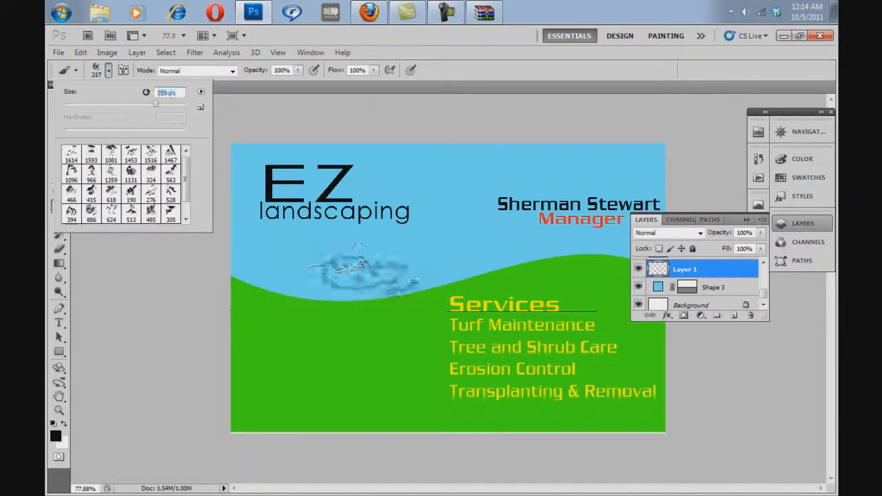
key(Up)
key(Up)
key(Up)
key(Up)
key(Up)
key(Up)
key(Up)
key(Up)
key(Up)
key(Up)
key(Up)
key(Up)
key(Up)
key(Up)
key(Up)
key(Up)
key(Up)
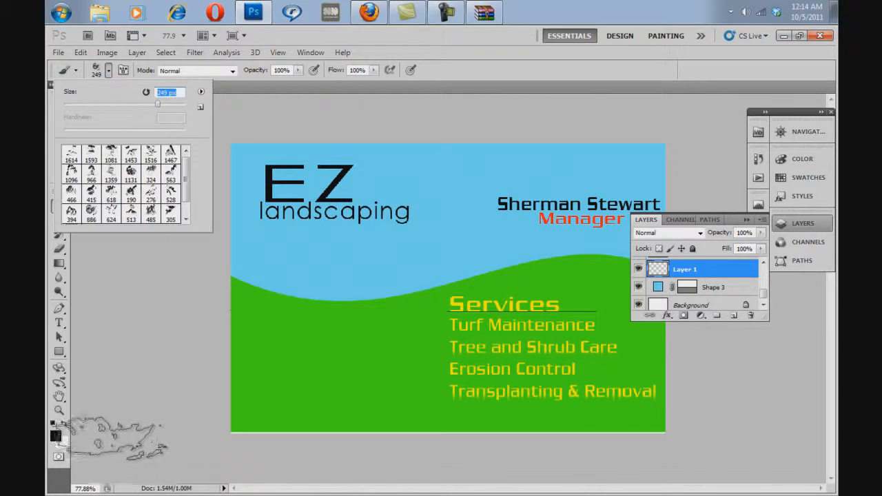
Step: Set the foreground color to a near-white swatch and stamp one cloud in the sky just below the landscaping text
click(811, 182)
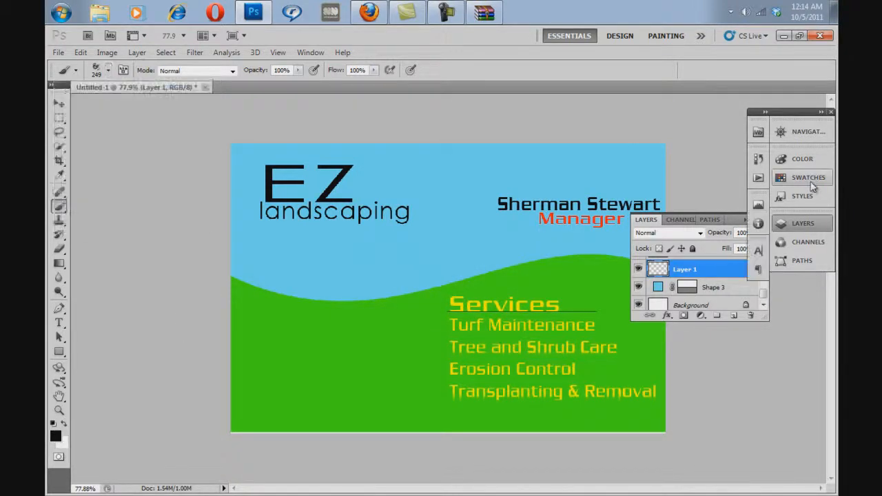
click(689, 164)
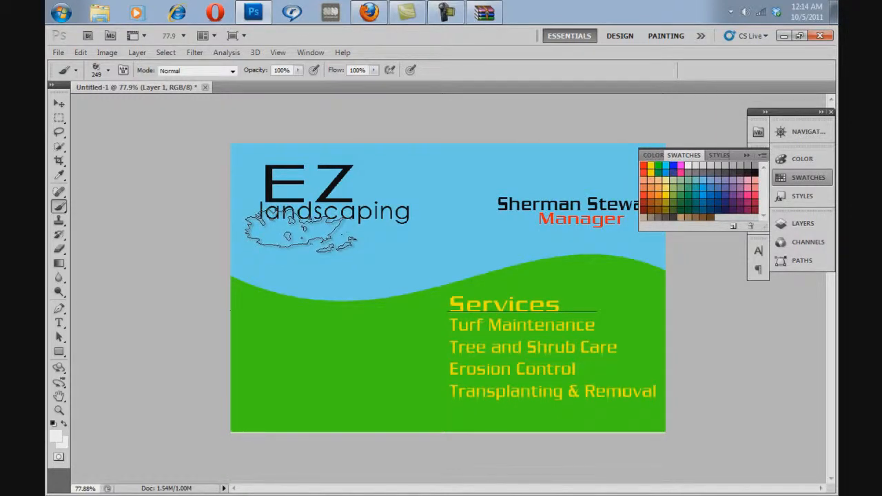
click(300, 231)
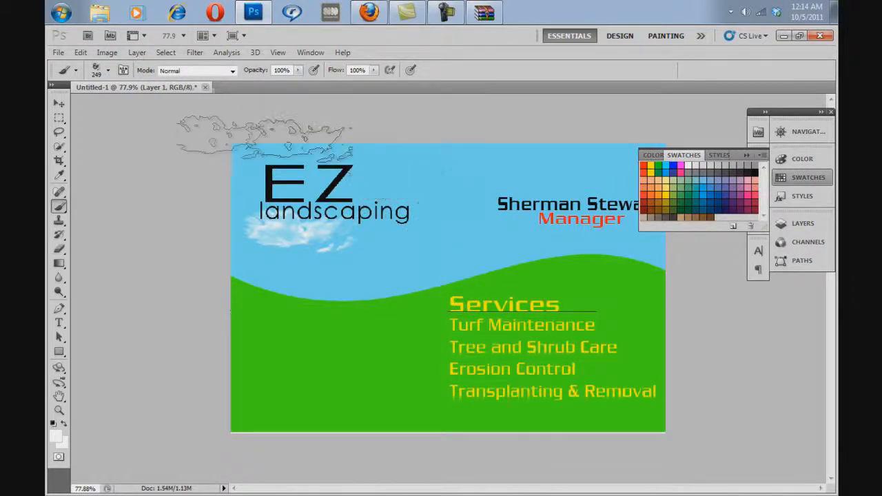
Step: Stamp a cloud just right of the EZ lettering with the 966 cloud brush sized to 288 px
click(108, 71)
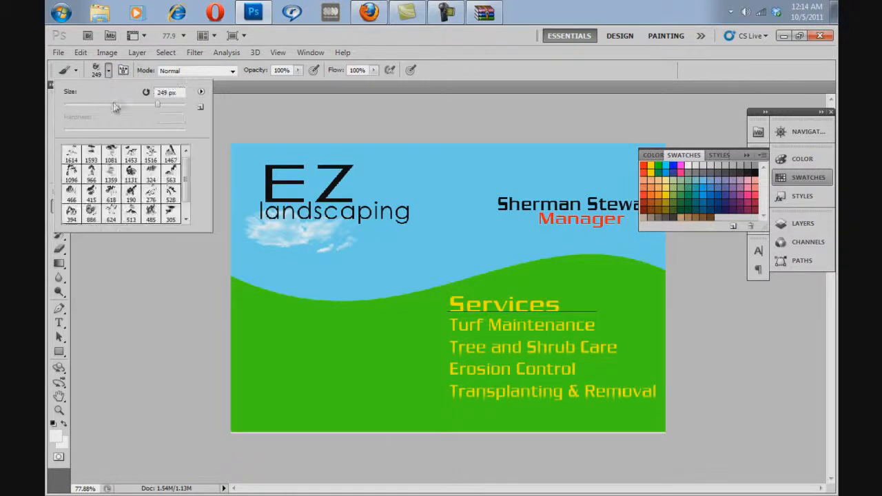
click(91, 171)
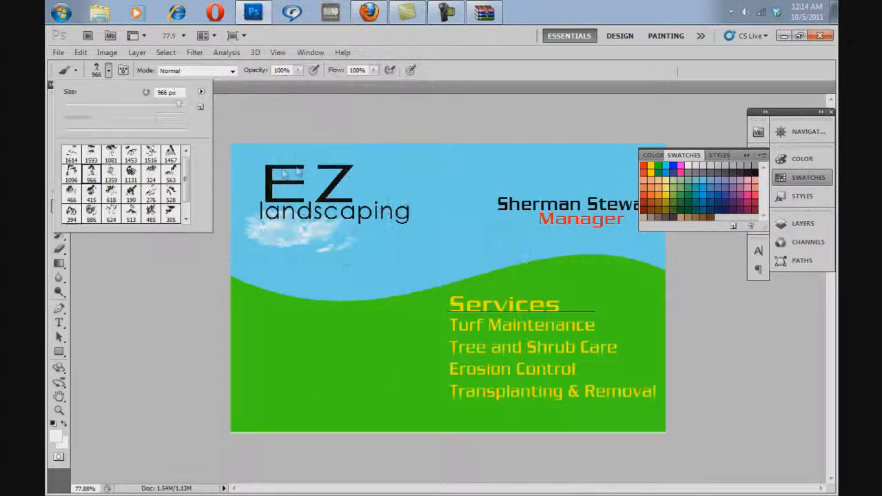
drag(179, 105, 160, 116)
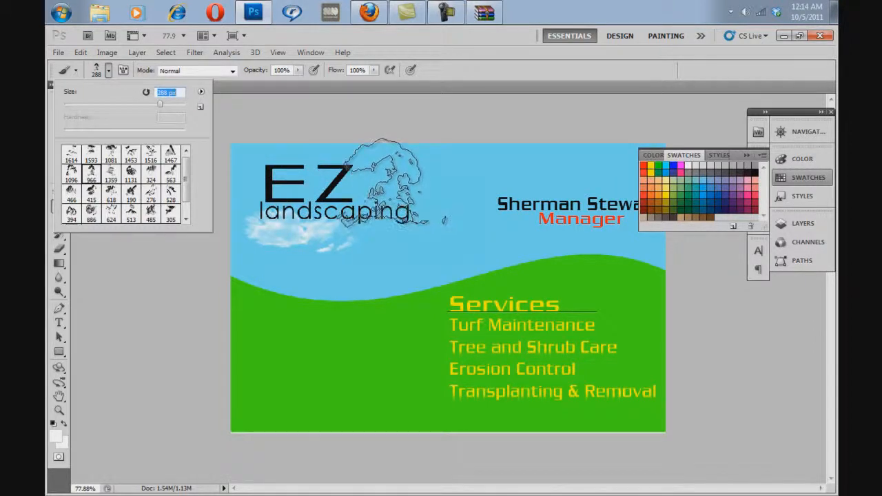
click(386, 183)
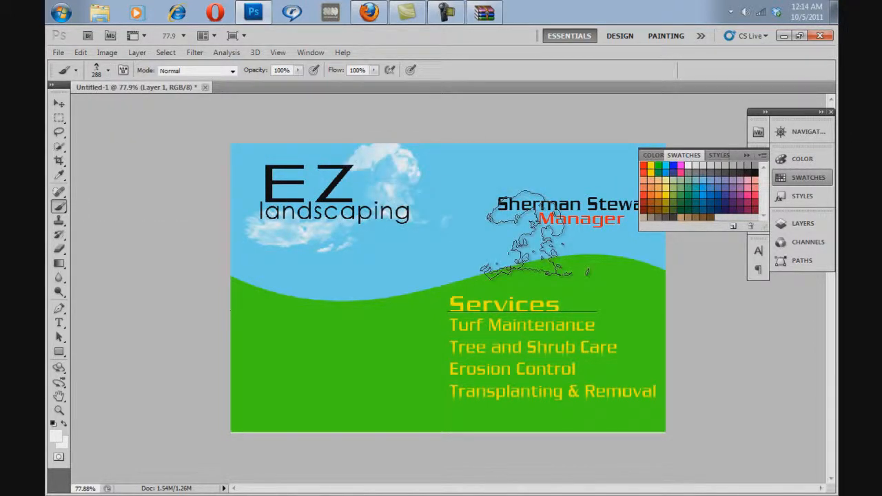
Step: Stamp a cloud in the sky behind the manager's name with the 485 cloud brush at its original size
click(108, 72)
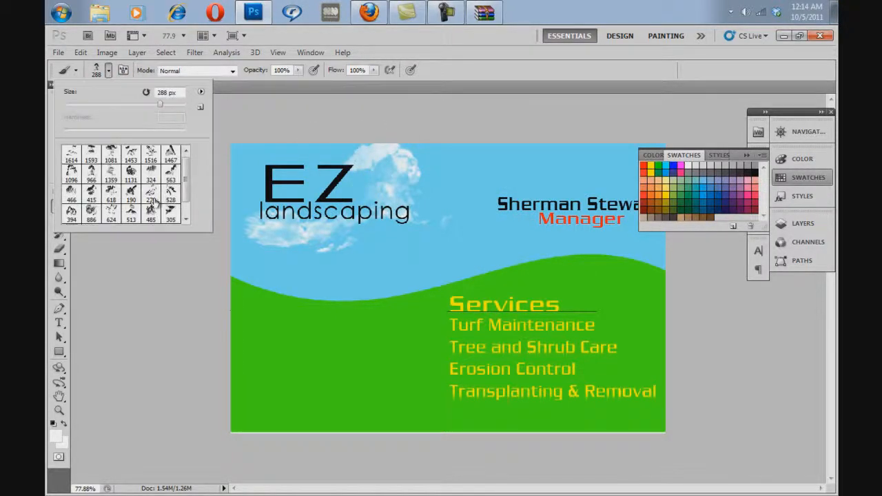
click(150, 212)
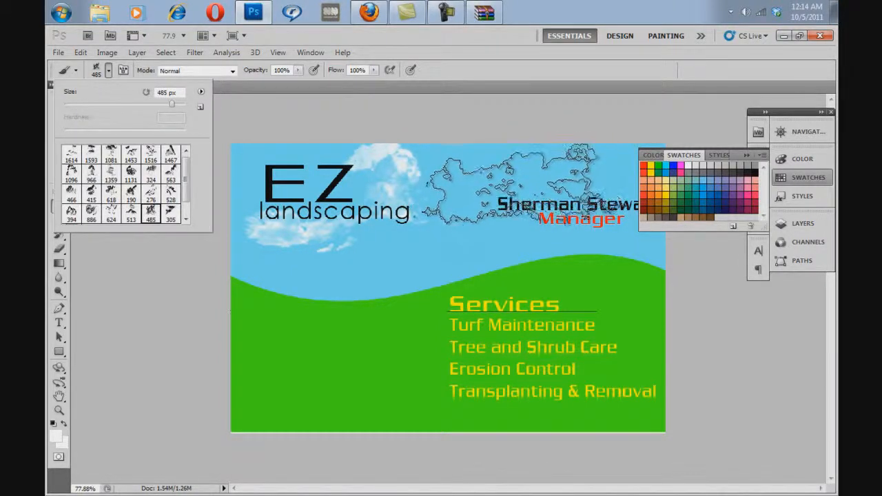
click(527, 186)
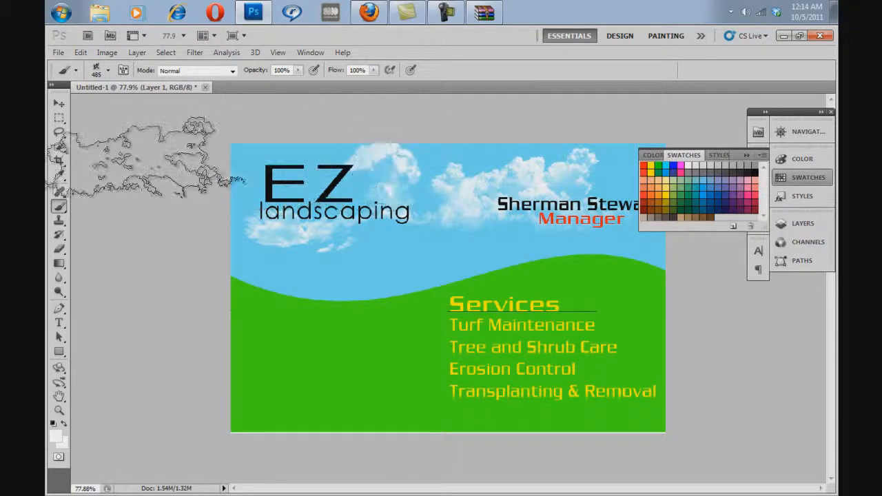
Step: Try stamping a cloud over the EZ logo with the 528 cloud brush sized to 319 px
click(109, 71)
click(176, 194)
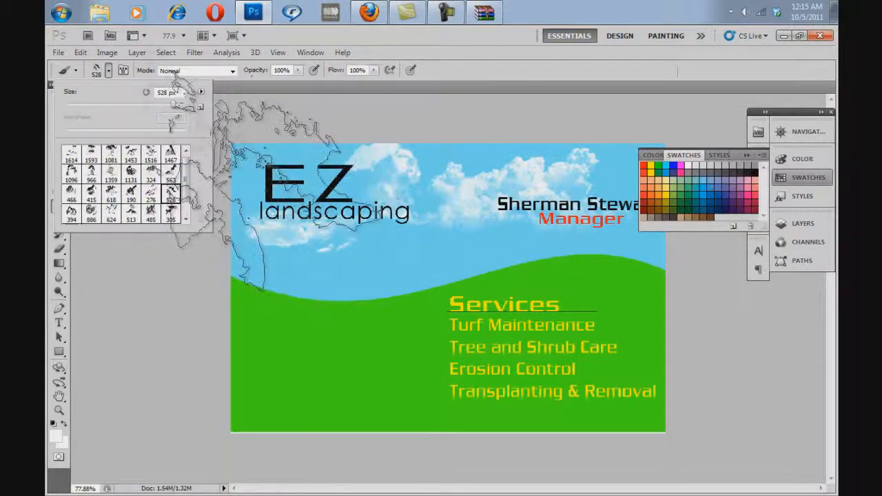
click(173, 105)
drag(172, 106, 154, 105)
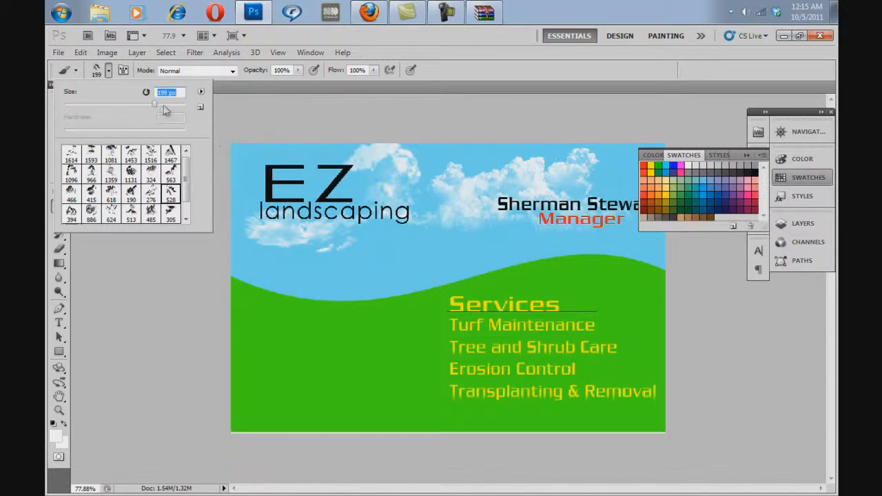
drag(161, 104, 162, 105)
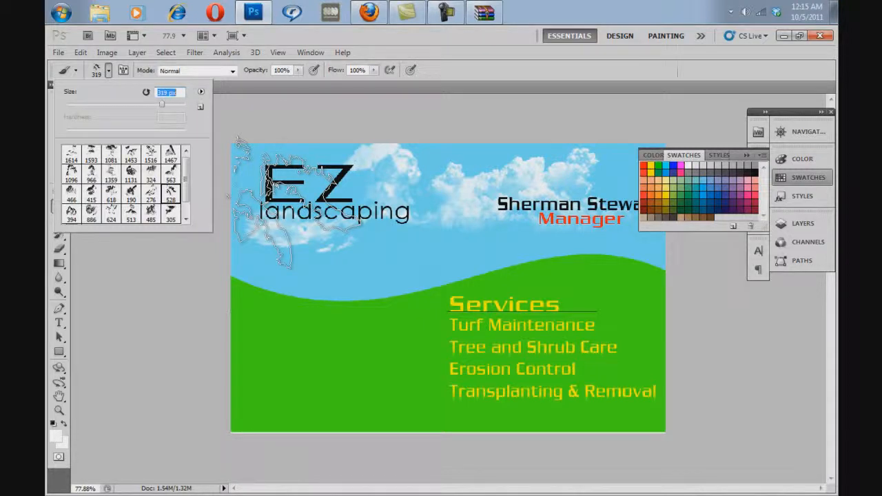
click(294, 203)
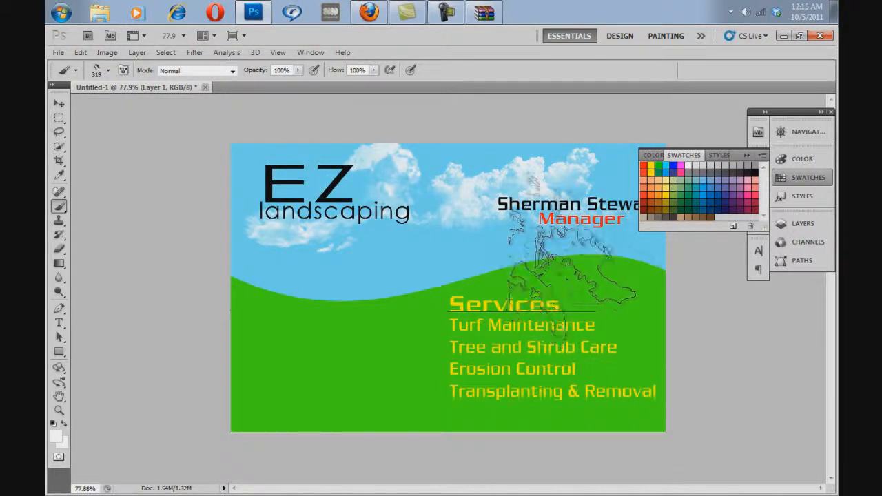
Step: Stamp clouds behind the EZ lettering and at the card's right edge with the 1131 cloud brush sized to 422 px
click(107, 71)
mouse_move(187, 180)
mouse_down()
mouse_move(189, 202)
mouse_move(183, 148)
mouse_up()
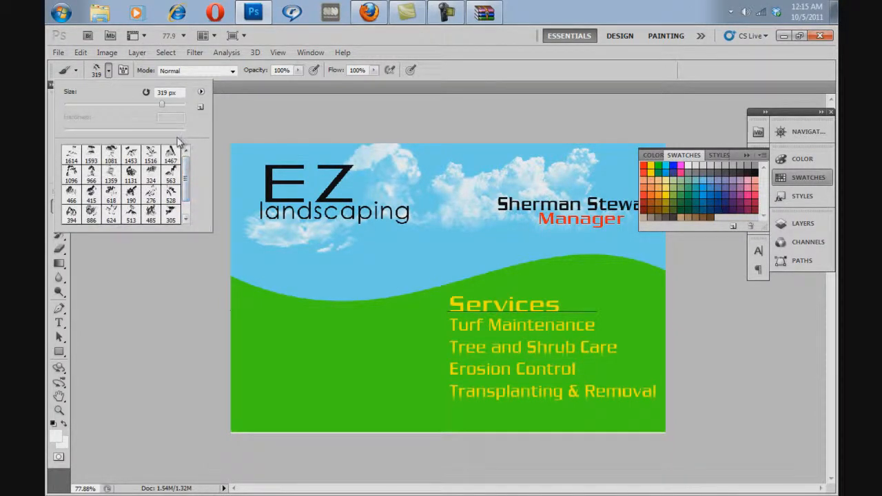
click(131, 174)
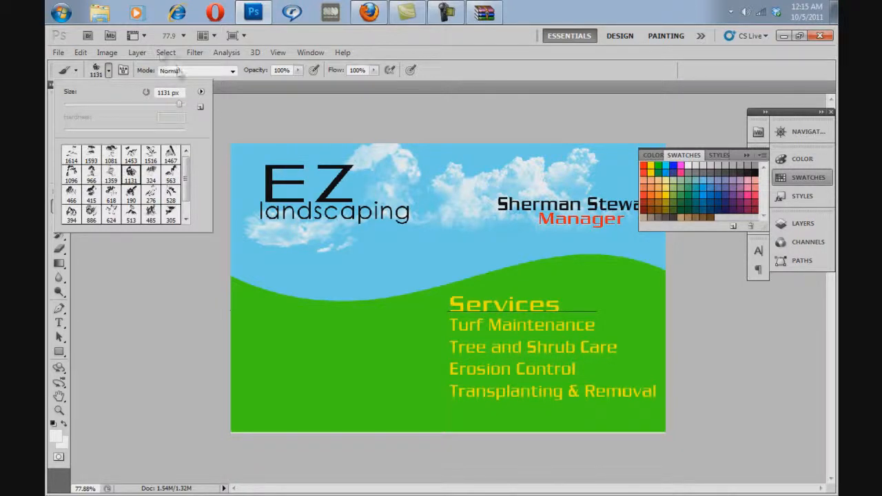
click(180, 105)
drag(180, 109, 168, 108)
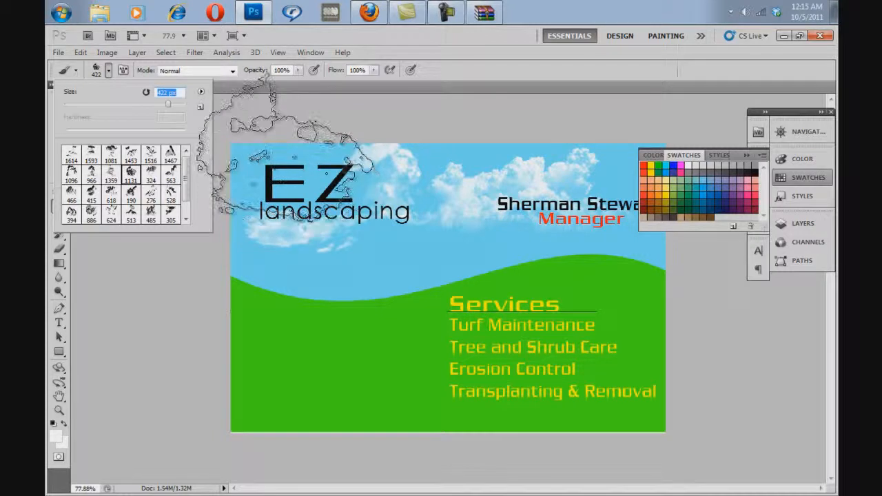
click(285, 148)
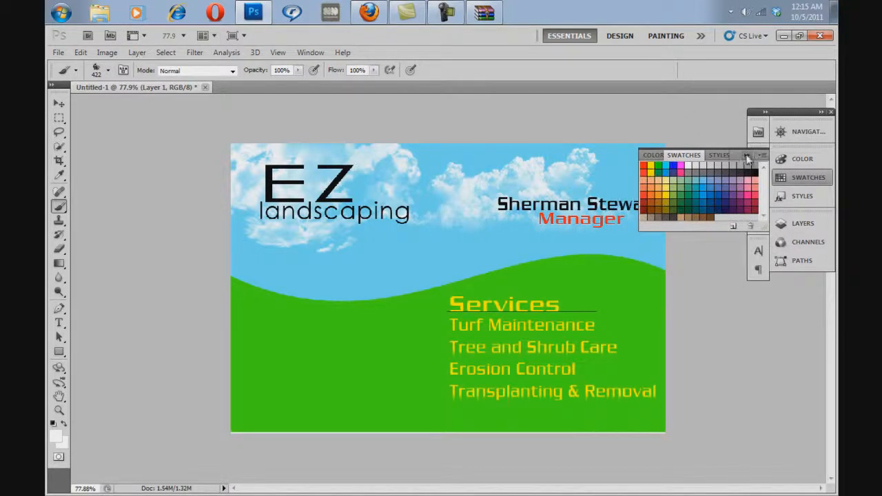
click(747, 156)
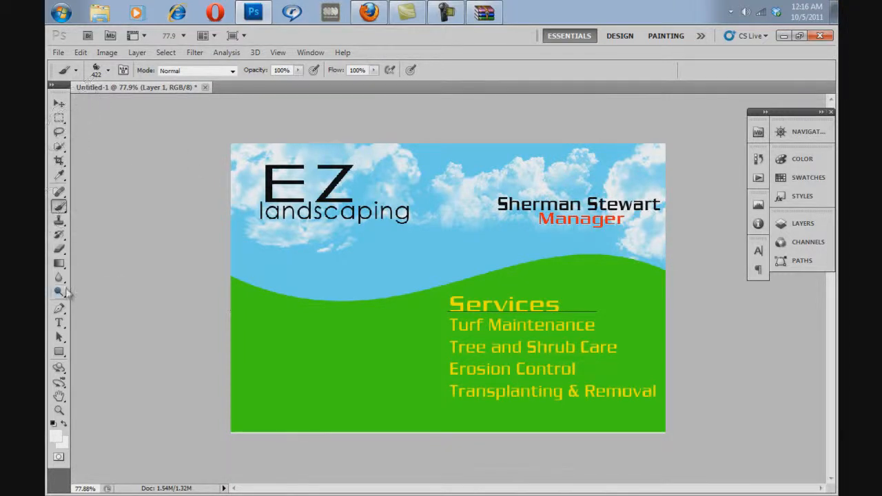
click(61, 323)
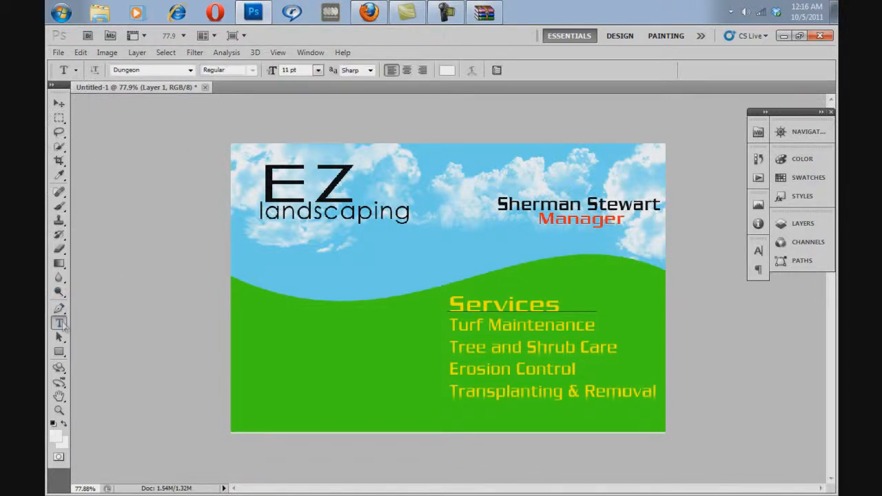
click(243, 341)
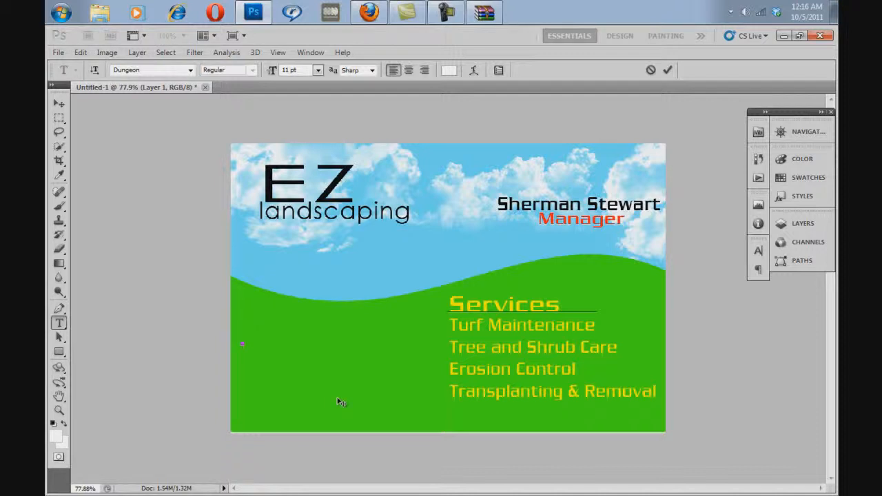
drag(340, 379, 355, 312)
click(803, 223)
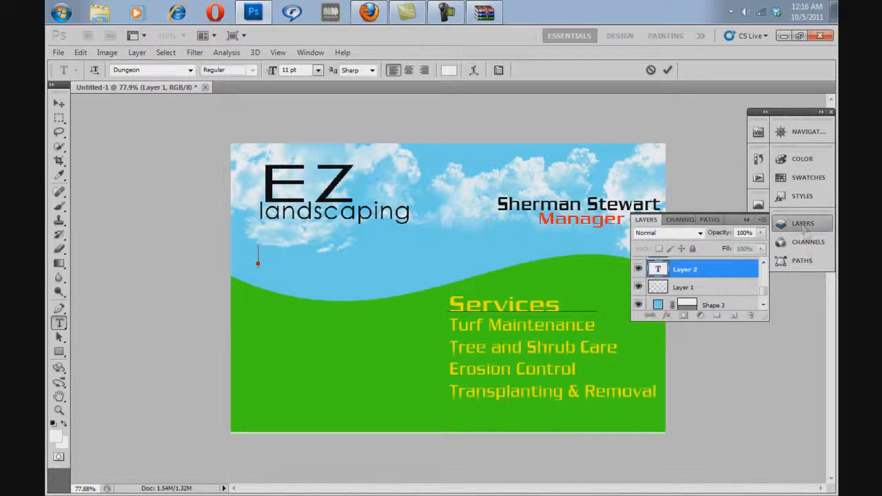
mouse_move(693, 274)
mouse_down()
mouse_move(693, 244)
mouse_move(693, 266)
mouse_up()
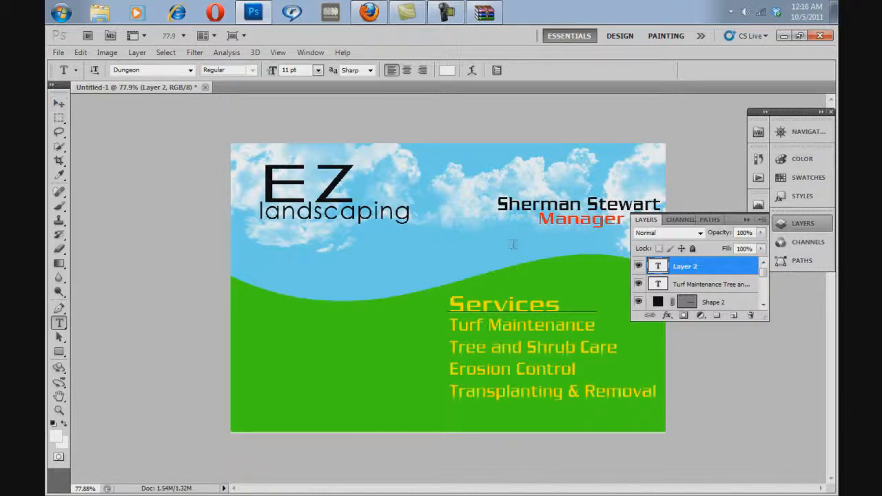
double_click(686, 274)
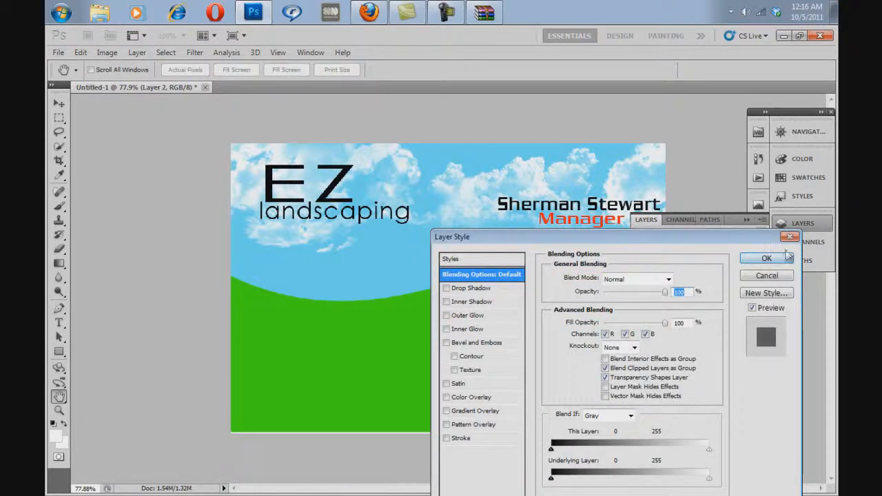
click(785, 257)
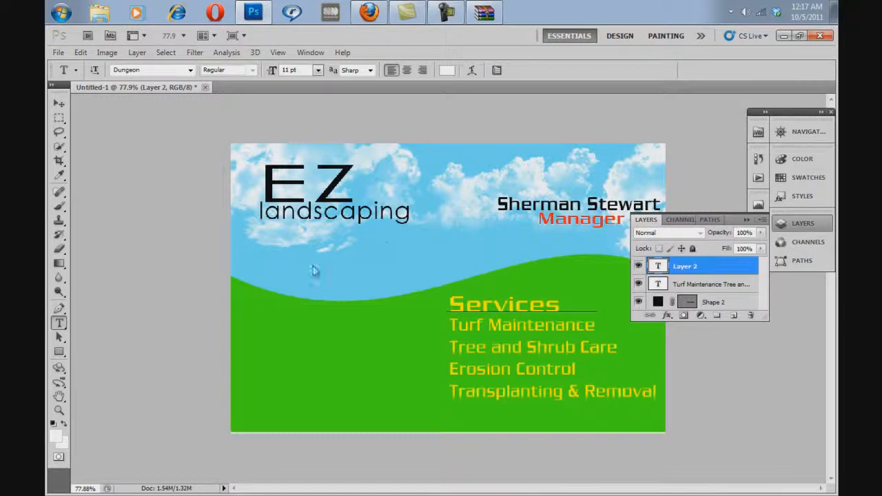
right_click(723, 268)
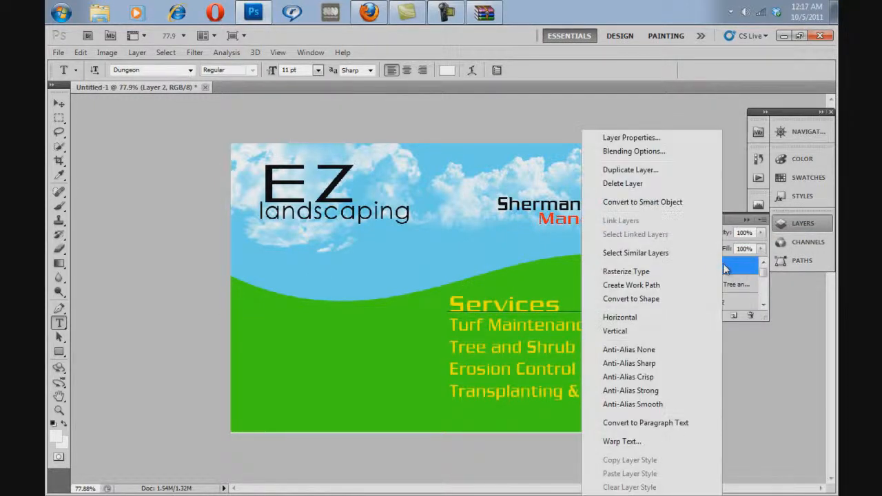
click(623, 183)
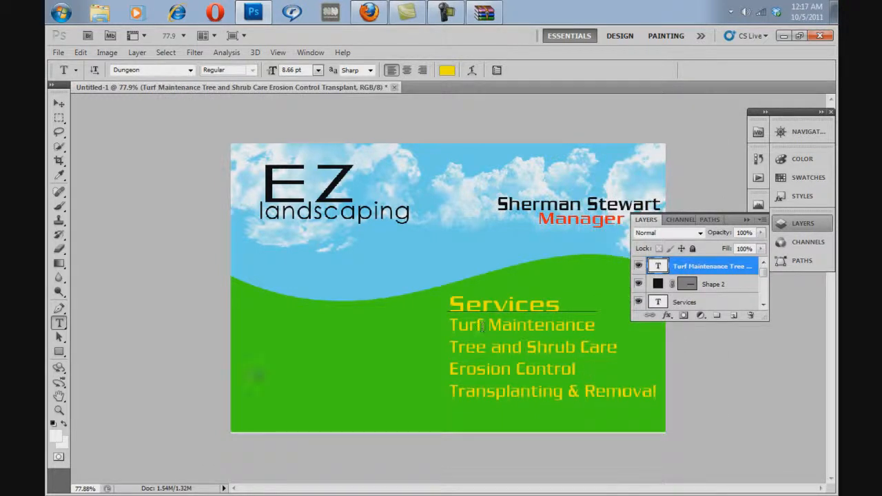
Step: Add a yellow "Phone:" label near the card's left edge on the green hill, scaled to 7.79 pt
click(249, 321)
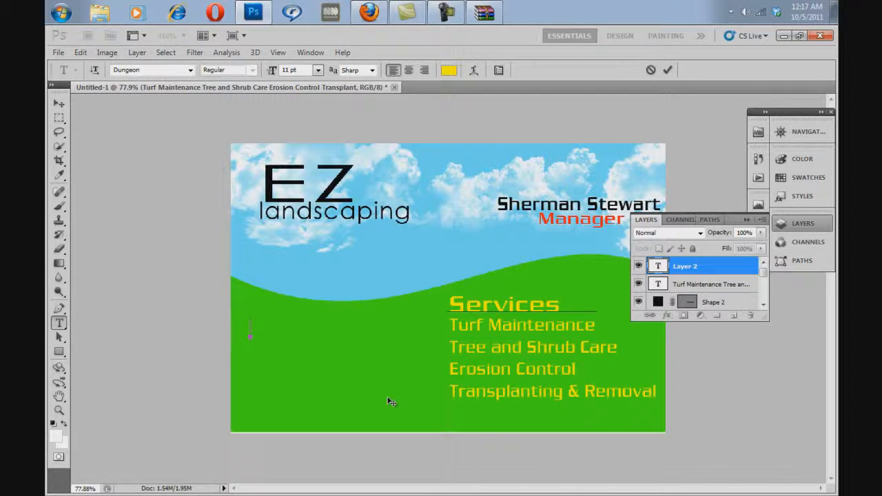
text(Phoo)
key(BackSpace)
text(ne)
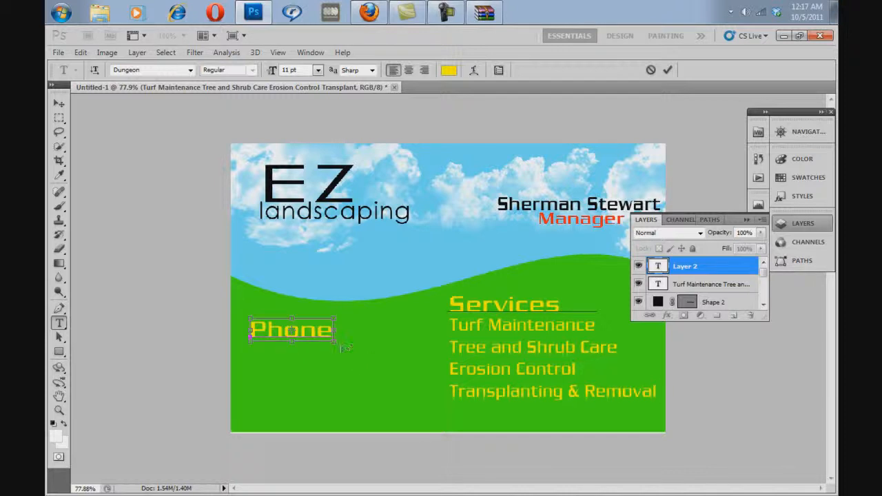
mouse_move(333, 339)
mouse_down()
mouse_move(292, 338)
mouse_move(332, 335)
mouse_up()
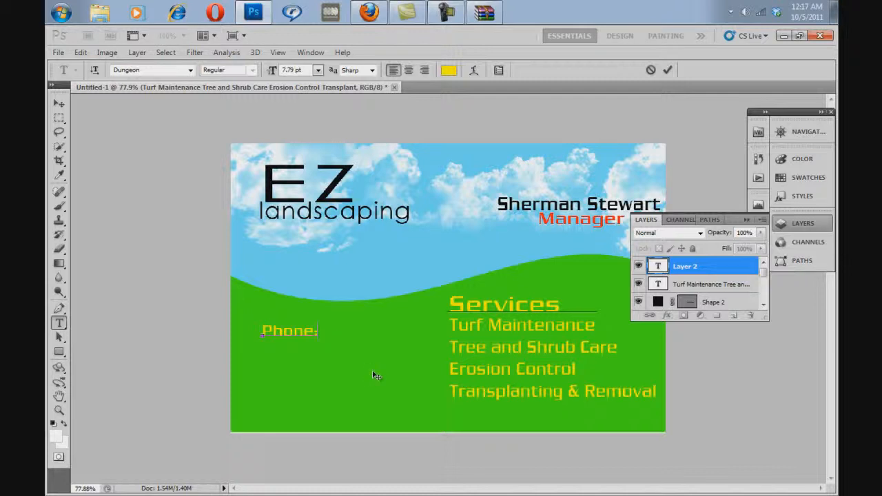
drag(356, 375, 333, 366)
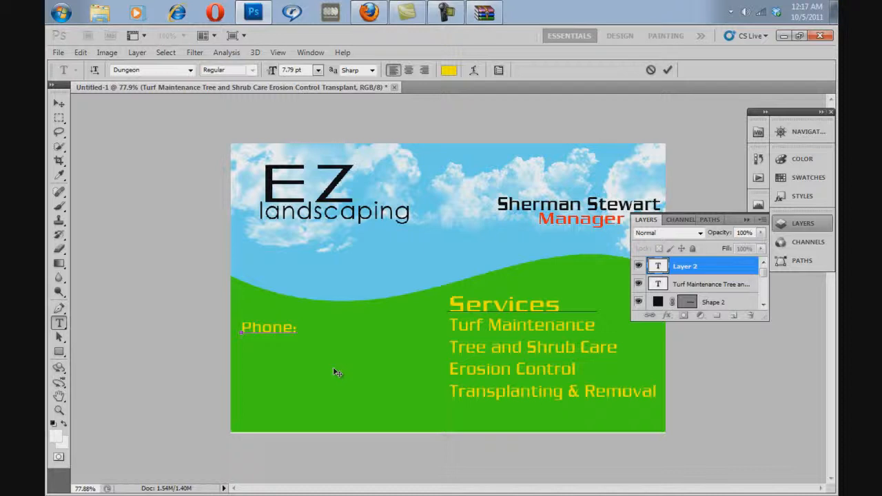
Step: Enter the business phone number after the "Phone:" label
text(J)
text(75)
text(-100)
text(4)
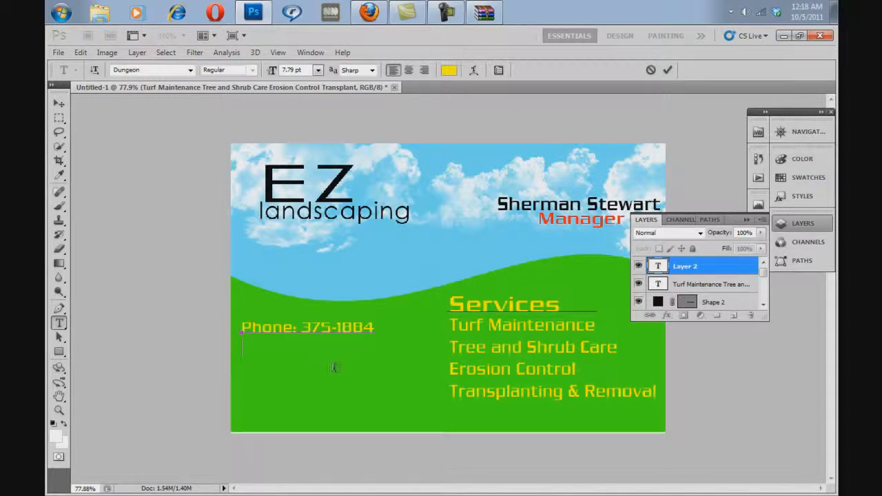
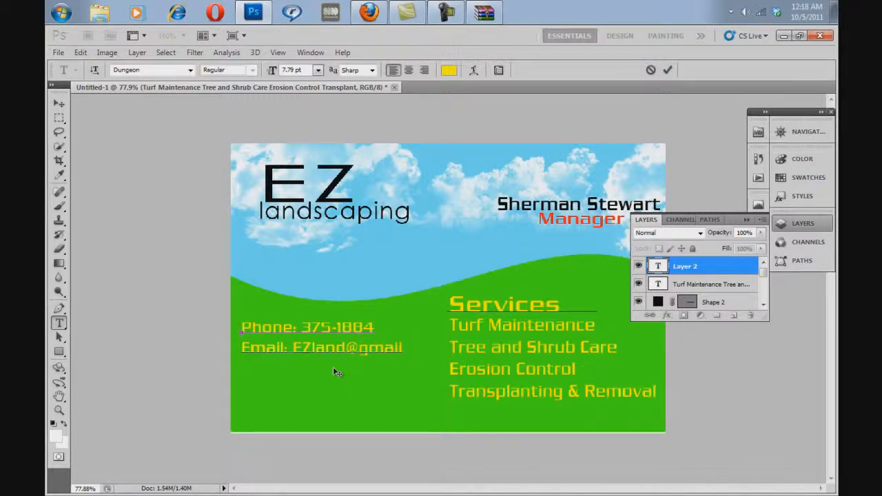
Step: Add an "Email:" line with the company's e-mail address under the phone line and shift the text block slightly down
drag(346, 380, 341, 389)
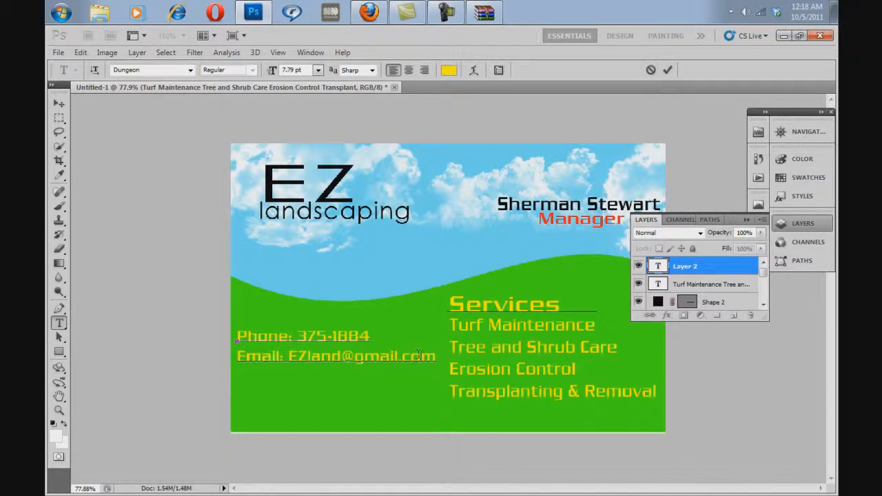
Step: Reduce the text size of the e-mail address to 6.79 pt
drag(437, 356, 292, 371)
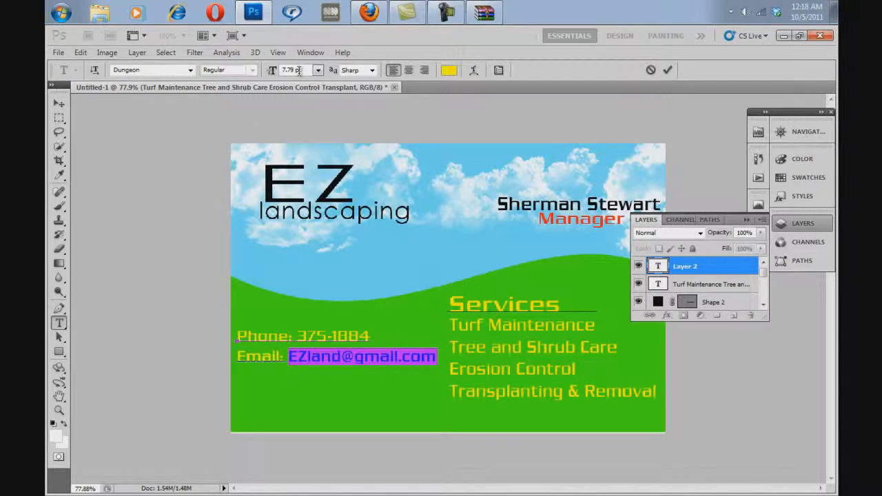
scroll(299, 71, up, 1)
scroll(299, 71, down, 2)
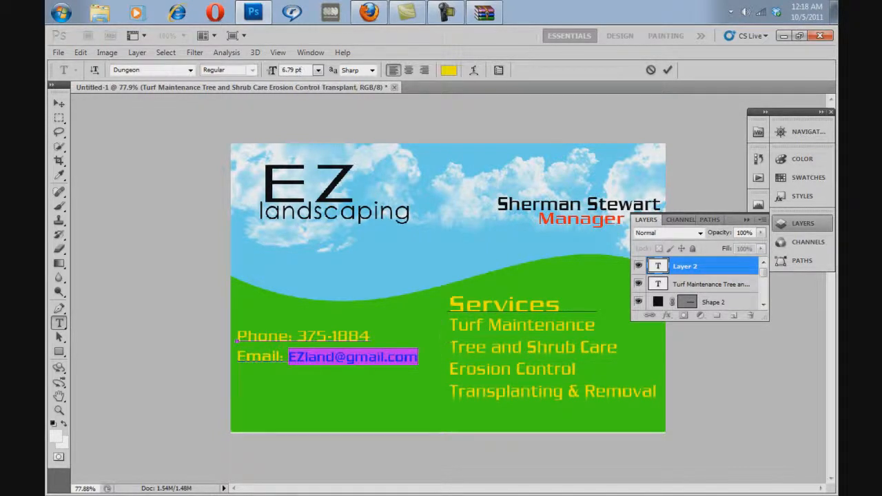
click(419, 357)
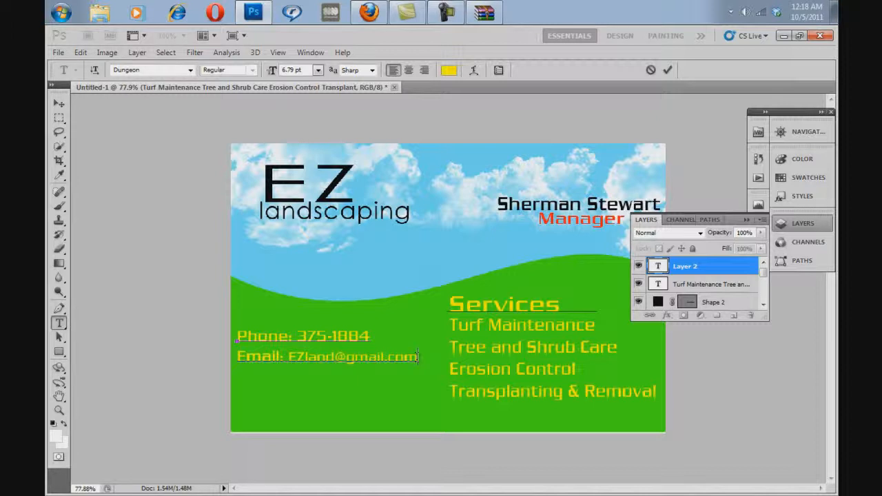
text(Website)
text(Ez)
key(BackSpace)
text(Z)
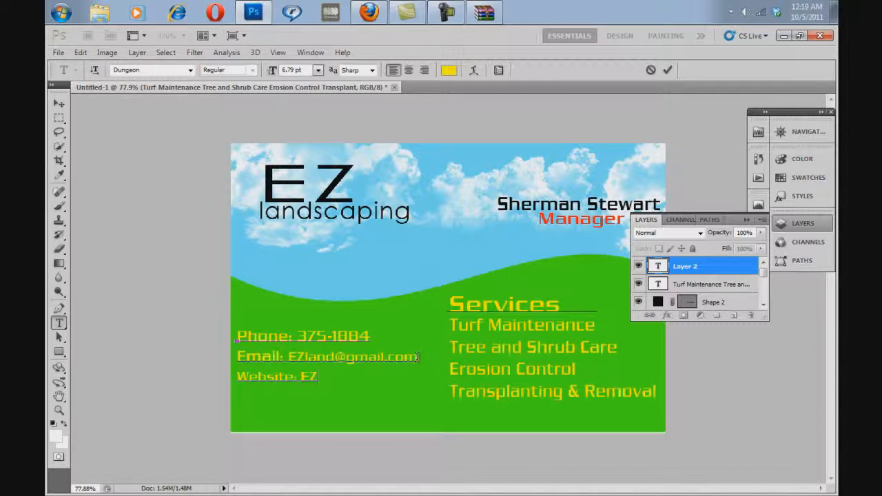
text(land)
text(.com)
key(Left)
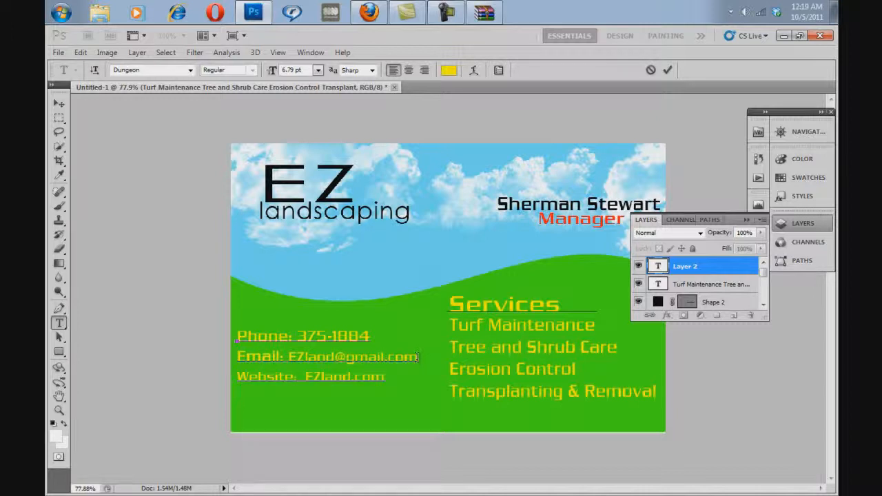
text(www.)
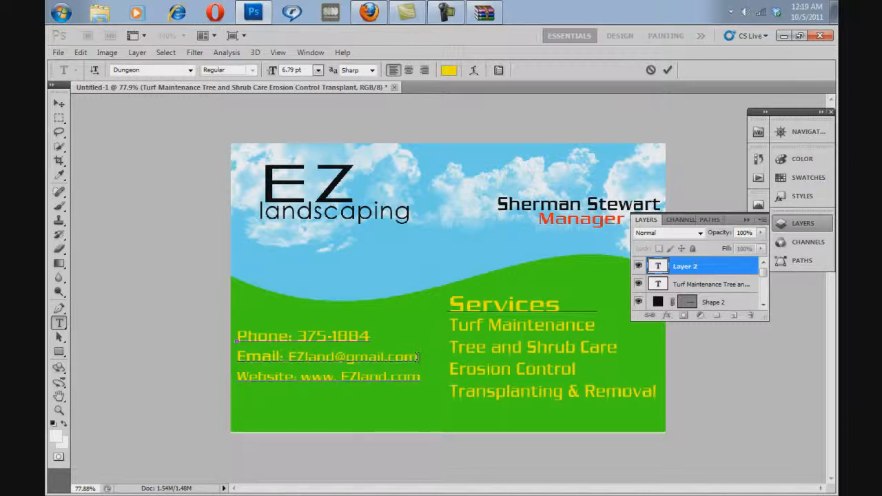
key(BackSpace)
Step: Recolor all three contact lines black
drag(417, 377, 237, 336)
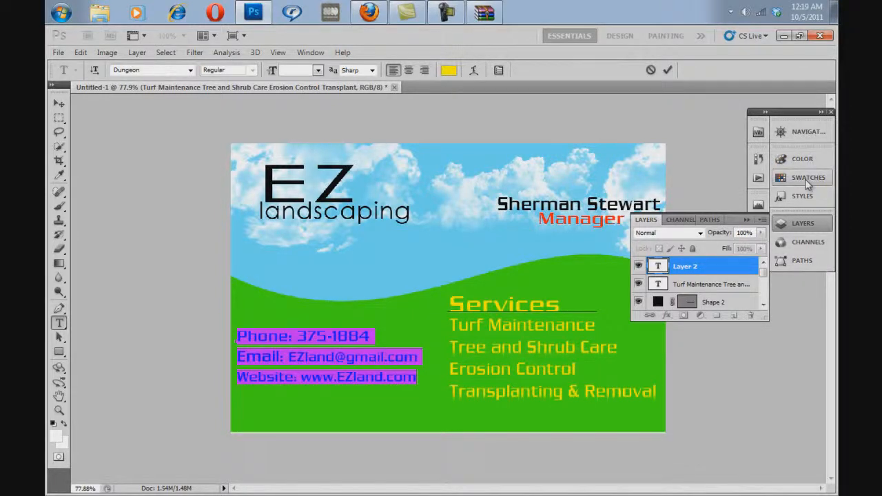
click(807, 180)
click(761, 168)
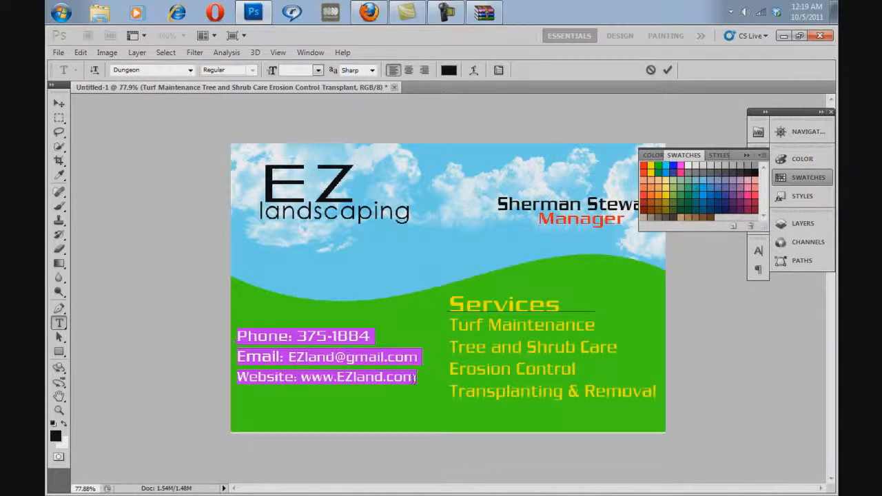
Step: Move the contact text block down into the lower-left part of the green hill, beside the services list
drag(436, 407, 435, 437)
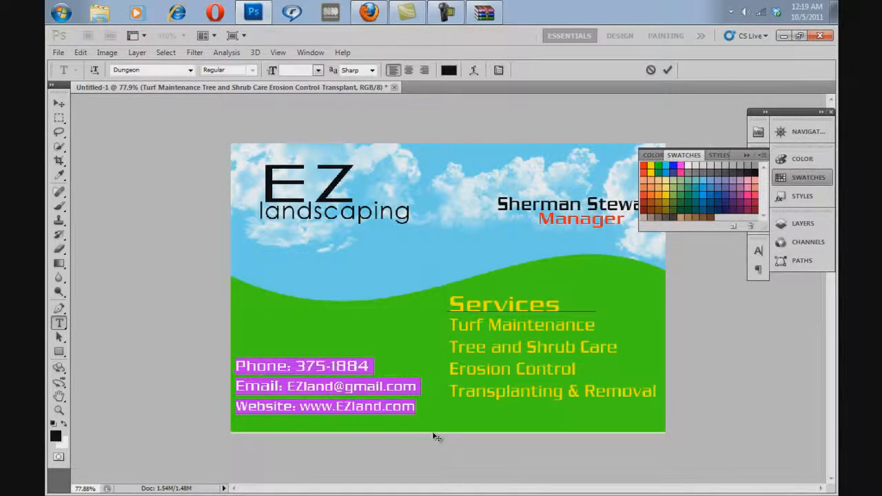
click(416, 387)
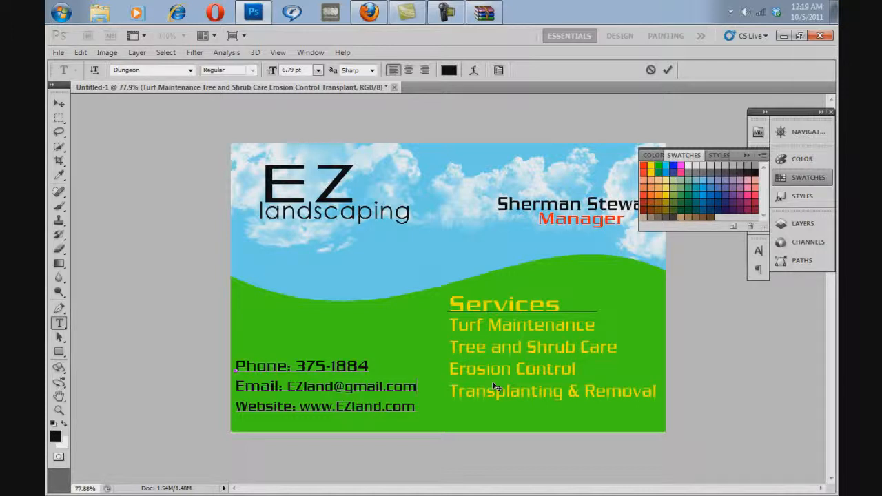
drag(484, 415, 484, 404)
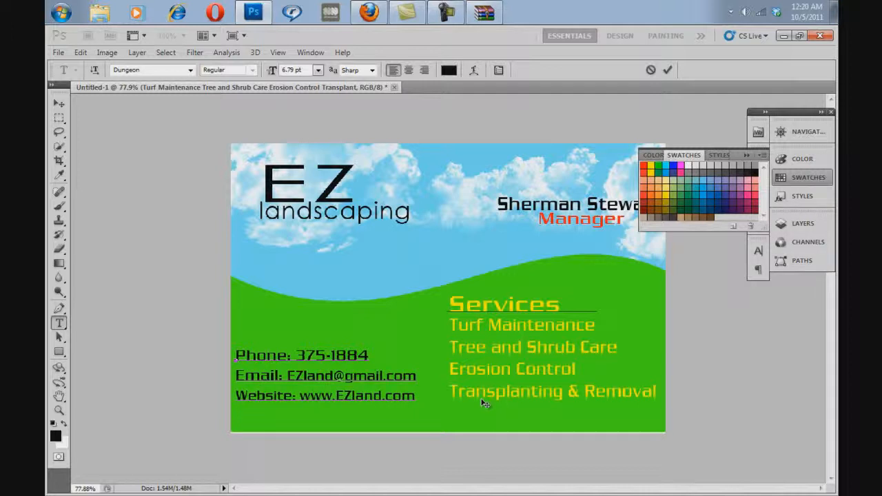